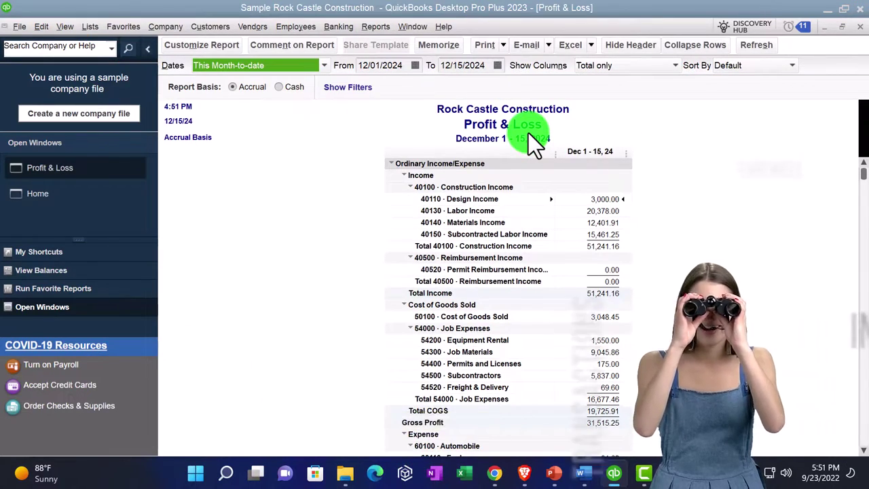
- Set the Profit & Loss range to 01/01/2024–12/31/2024 and make its report fonts bold 12-point
text(01012)
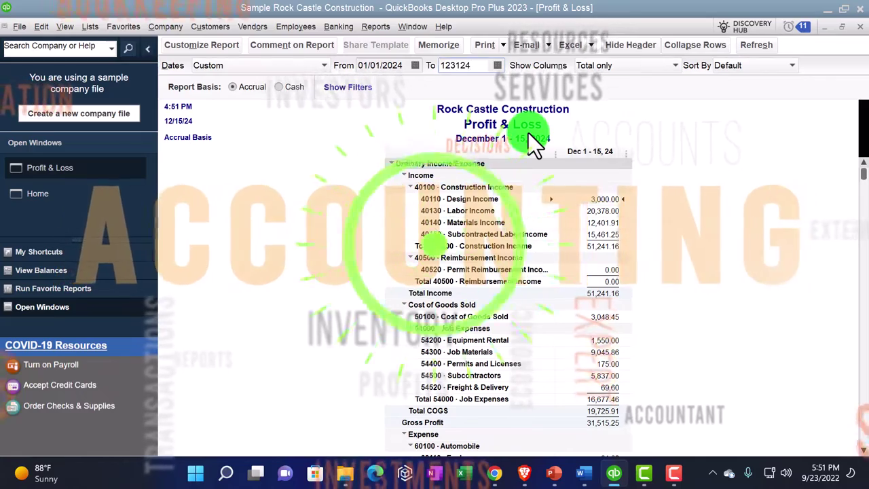
key(Tab)
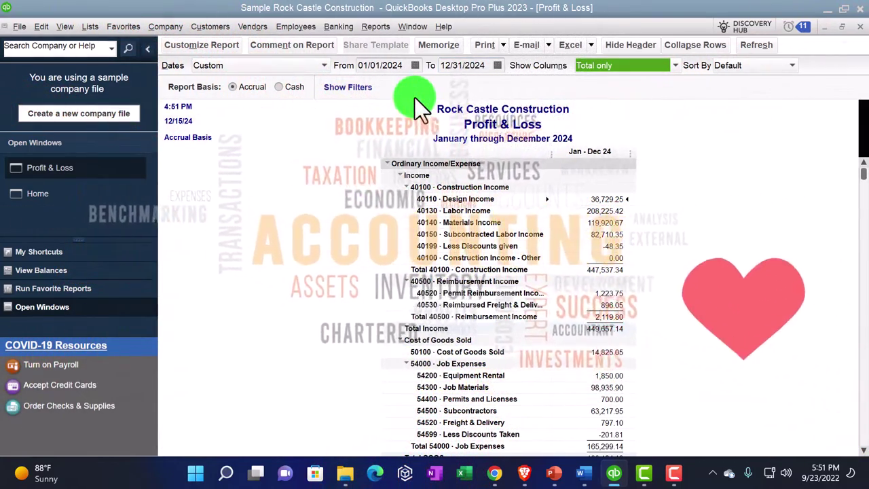
click(218, 45)
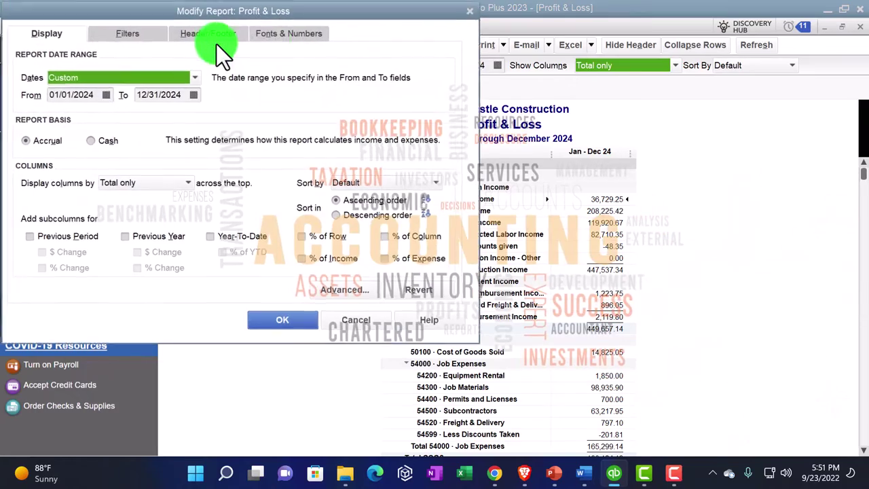
click(274, 37)
click(226, 207)
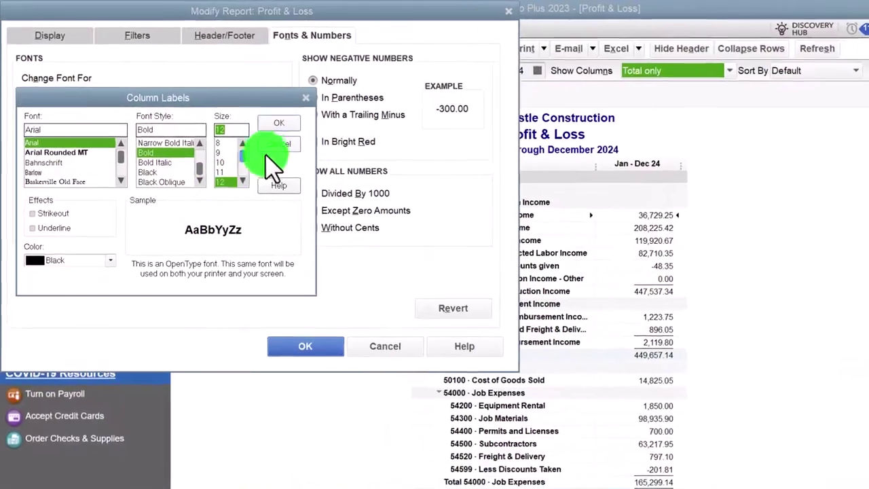
click(258, 113)
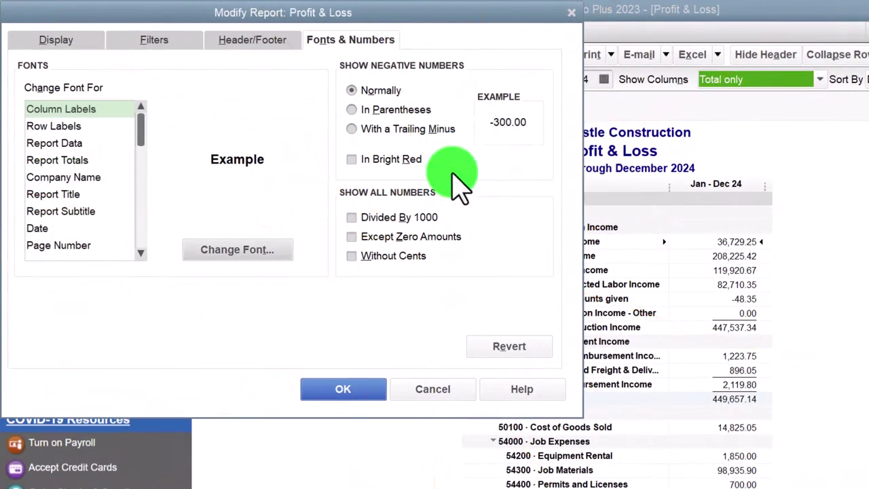
click(350, 389)
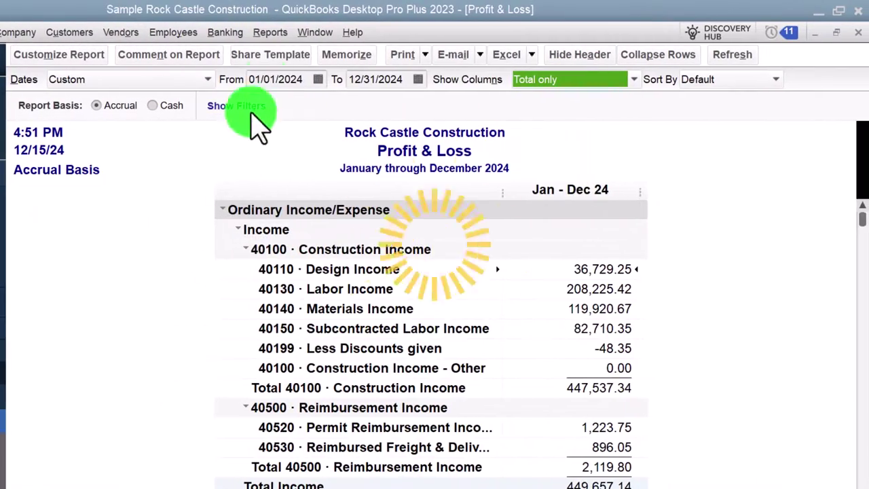
click(272, 34)
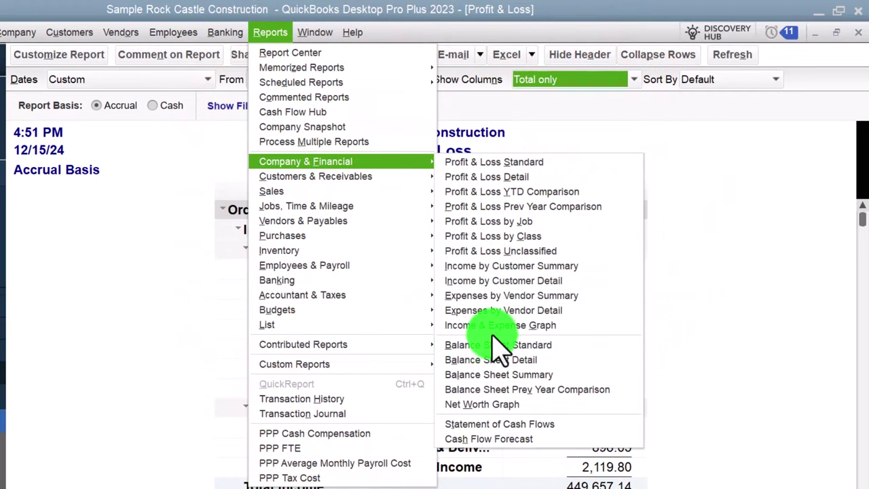
- Open the standard Balance Sheet as of 12/31/2024
click(494, 345)
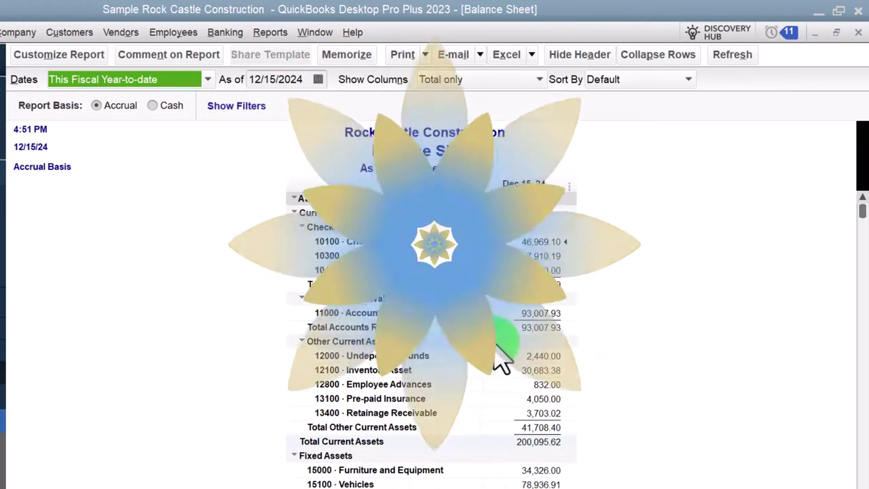
text(123124)
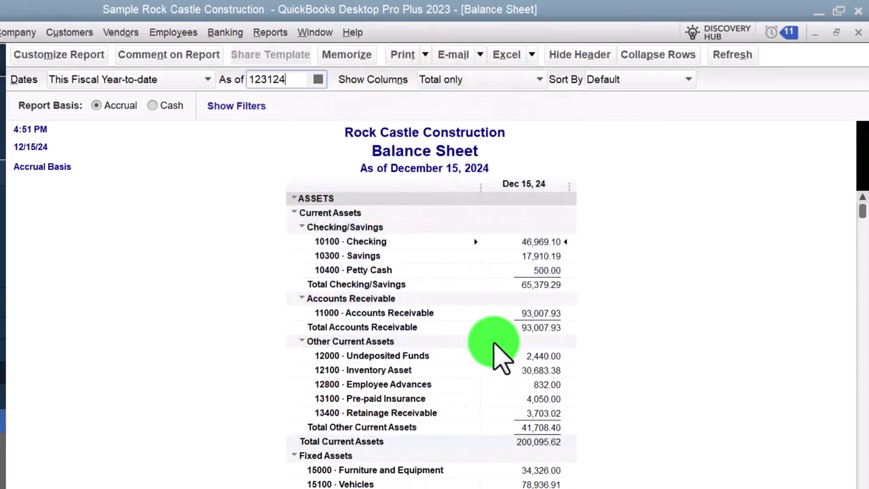
key(Tab)
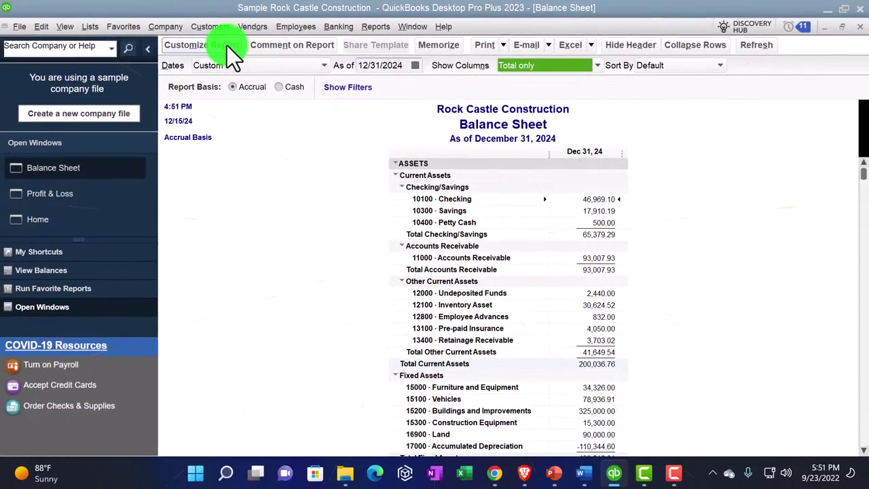
- Enlarge the Balance Sheet's column-label font and apply it to all related fonts
click(227, 45)
click(274, 33)
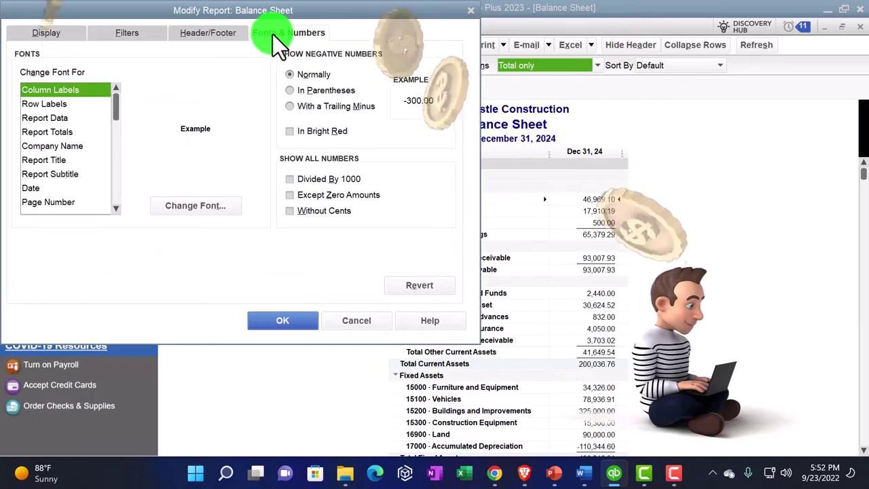
click(209, 205)
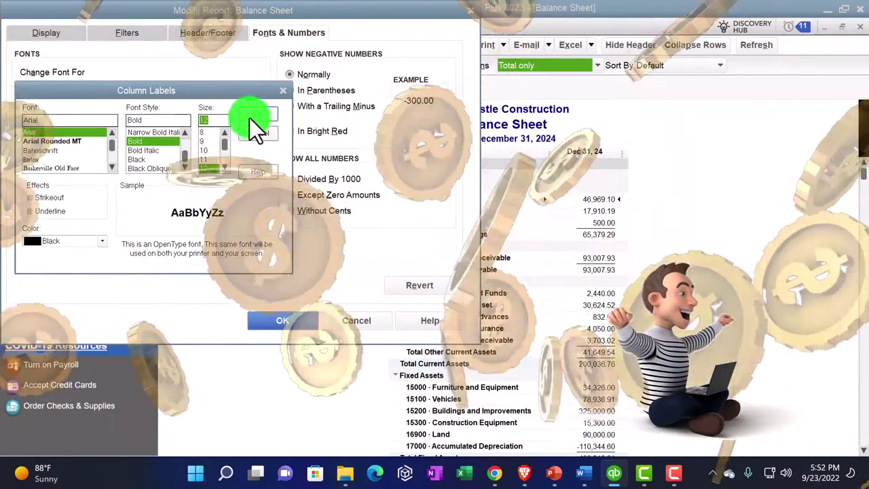
click(250, 117)
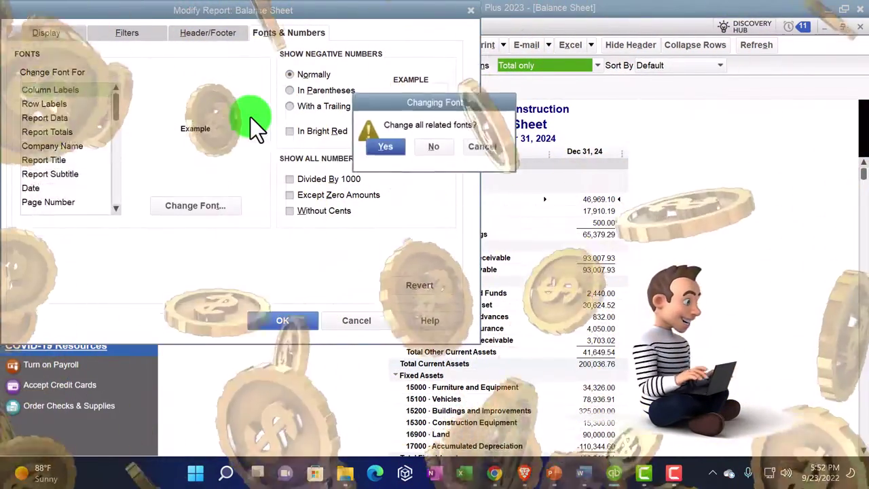
click(385, 147)
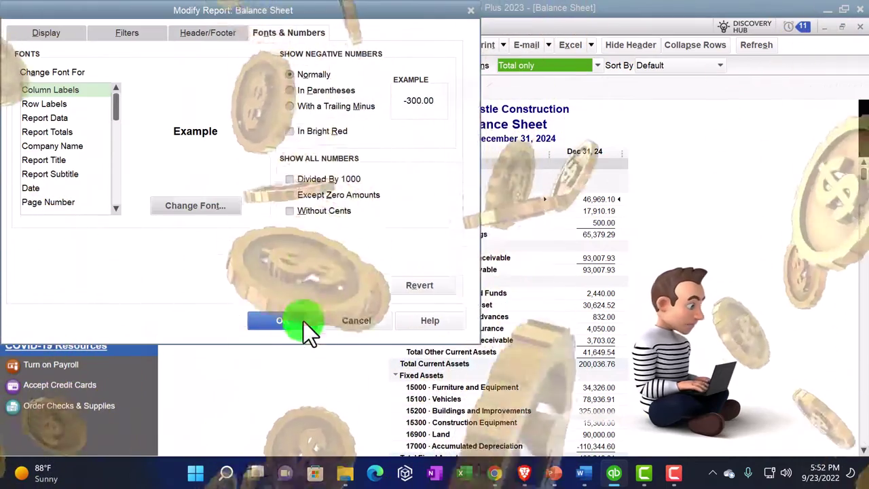
click(302, 322)
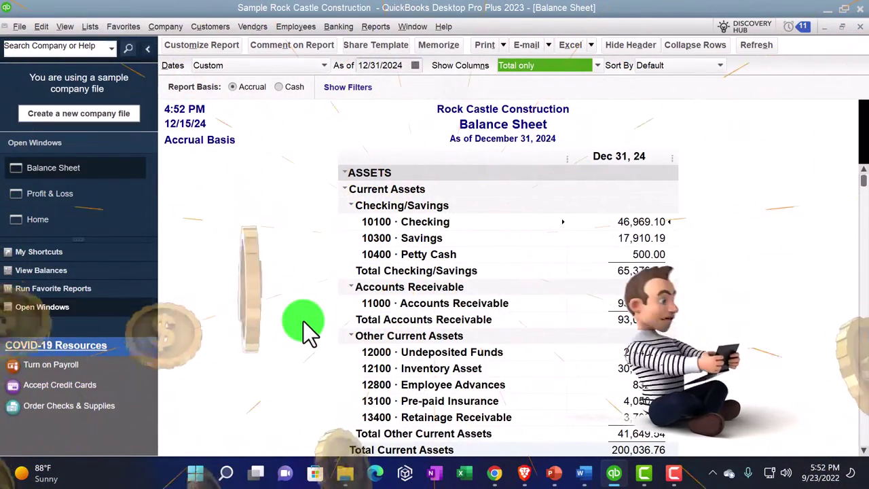
- Switch from the Balance Sheet to the Home Page and its workflow icons
click(91, 225)
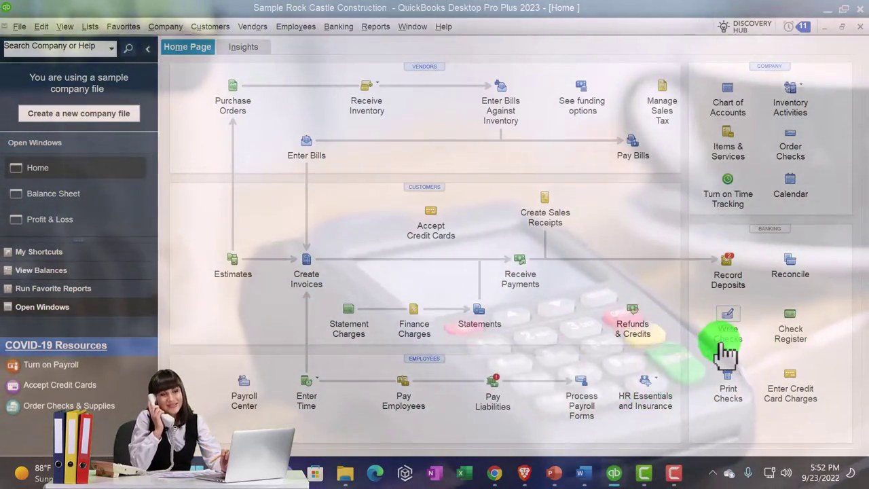
click(725, 350)
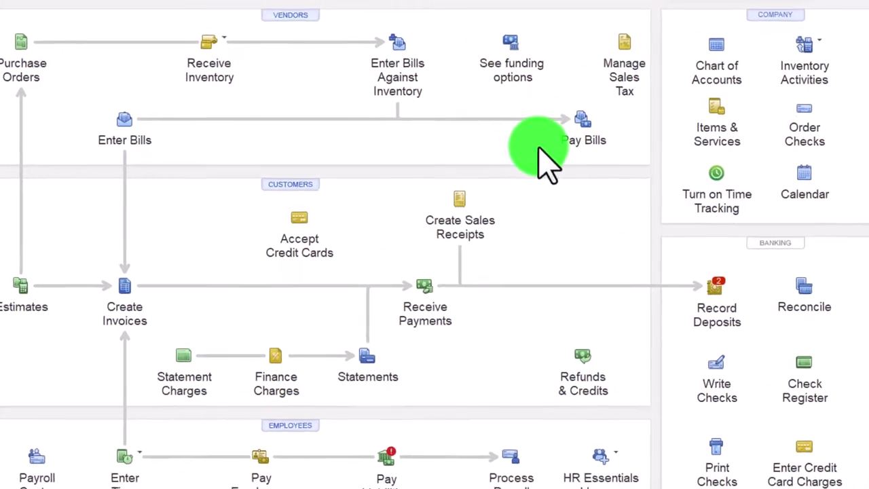
click(519, 138)
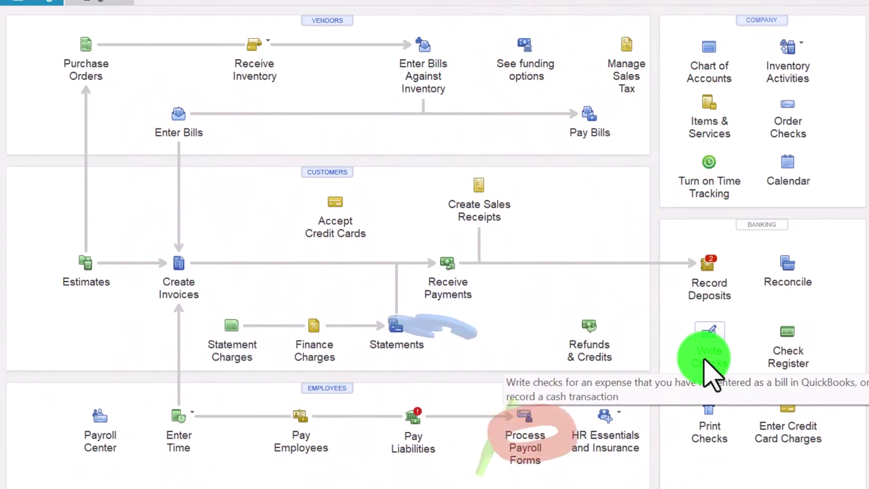
click(180, 130)
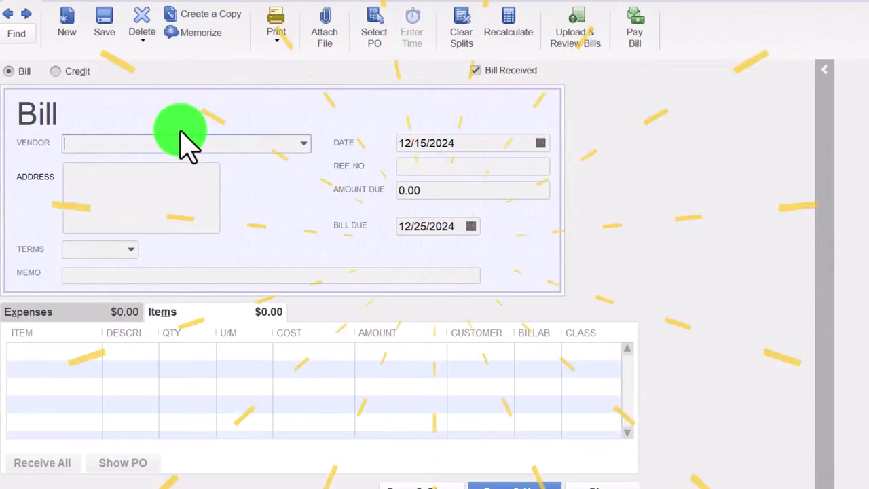
click(102, 53)
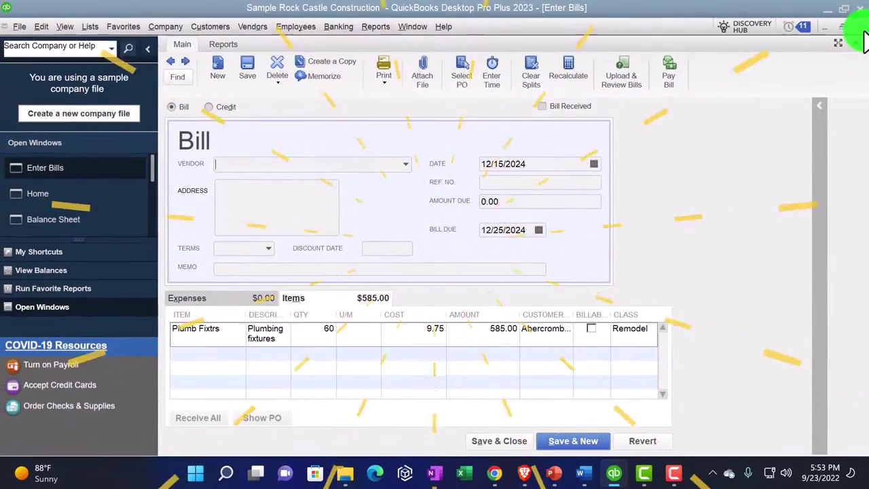
click(860, 27)
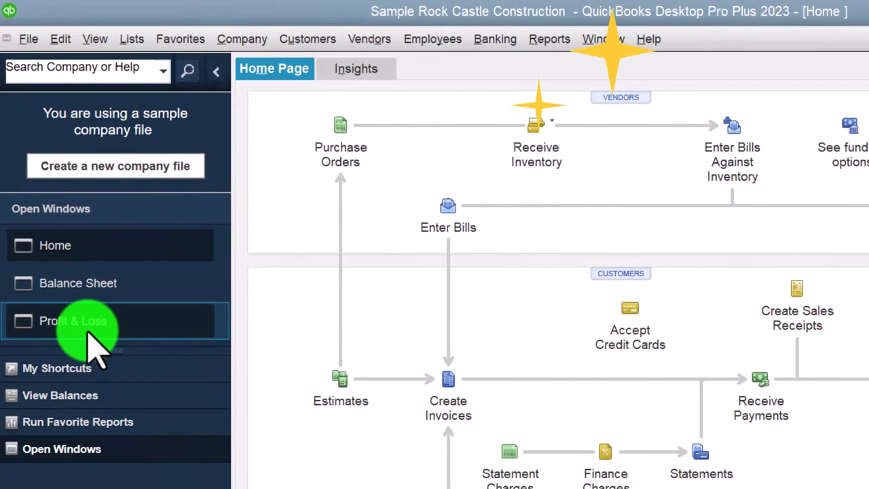
- Drill into the Balance Sheet's Checking transactions from 01/01/2024
click(71, 286)
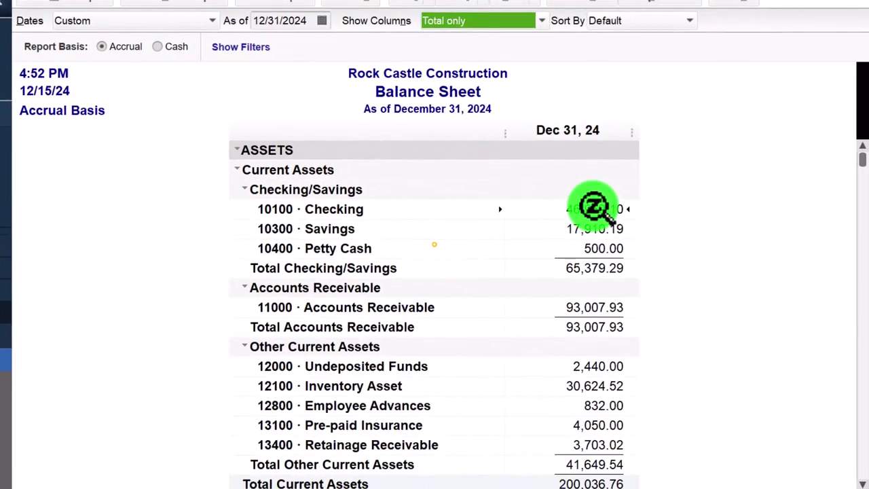
double_click(592, 204)
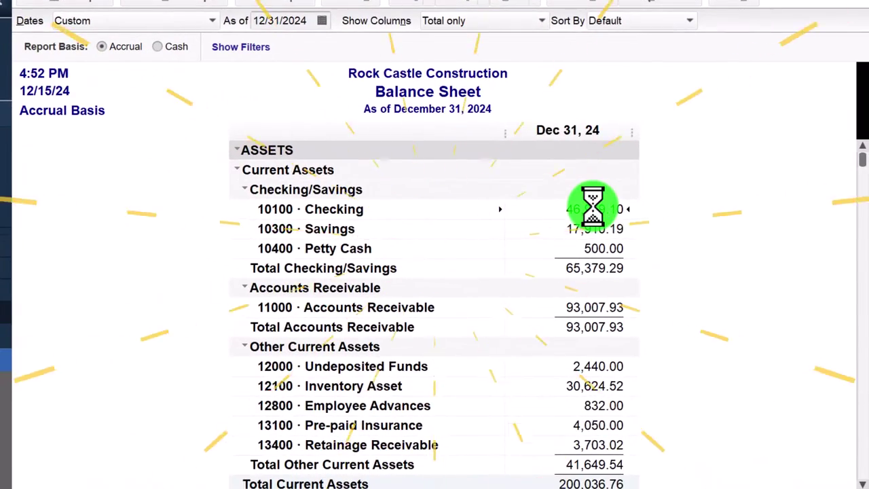
key(Tab)
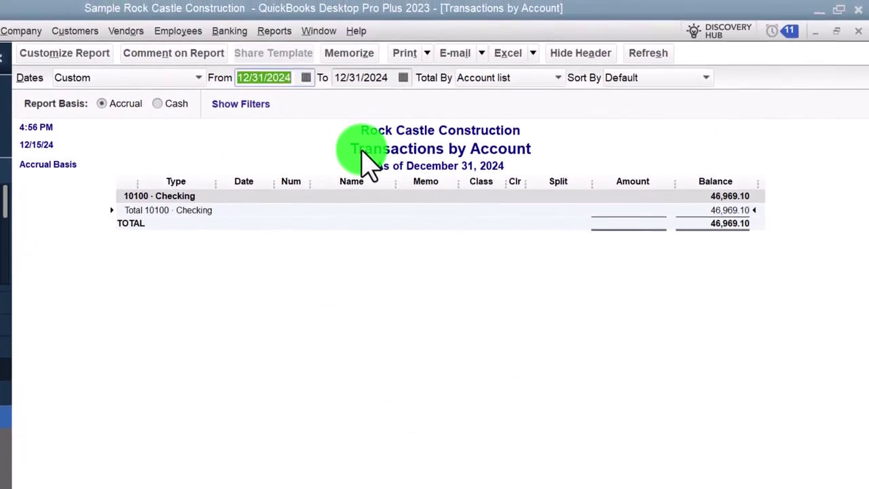
text(0)
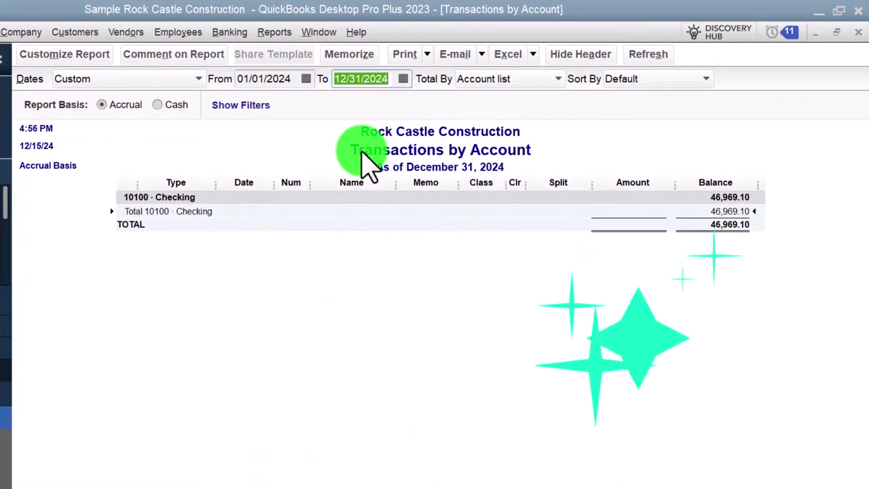
key(Tab)
scroll(299, 387, down, 2)
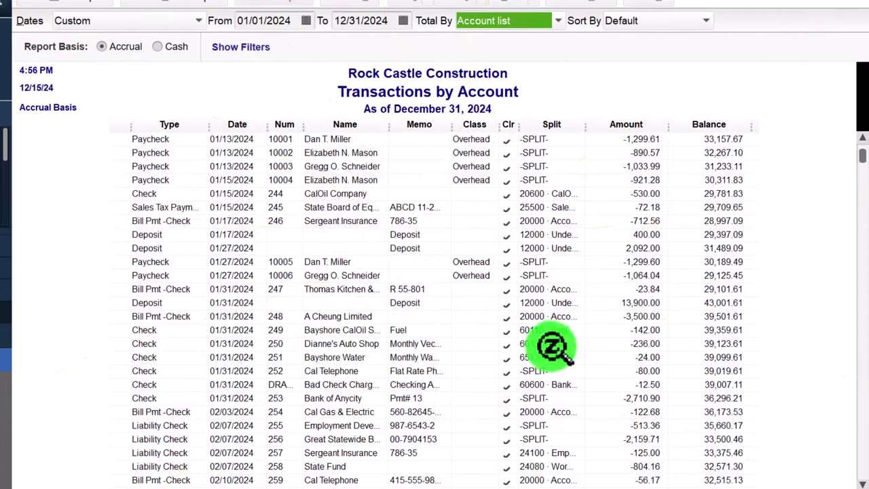
- Review check 250, close it and the detail report, and return to Profit & Loss
double_click(639, 343)
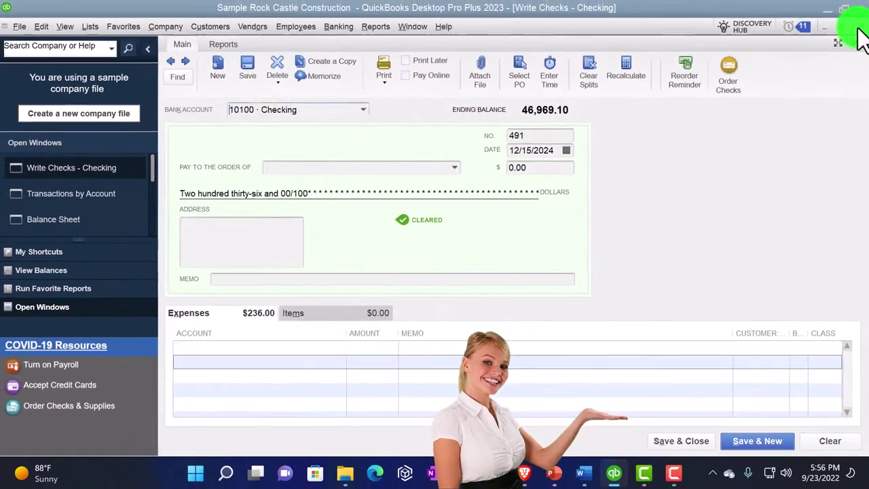
click(860, 7)
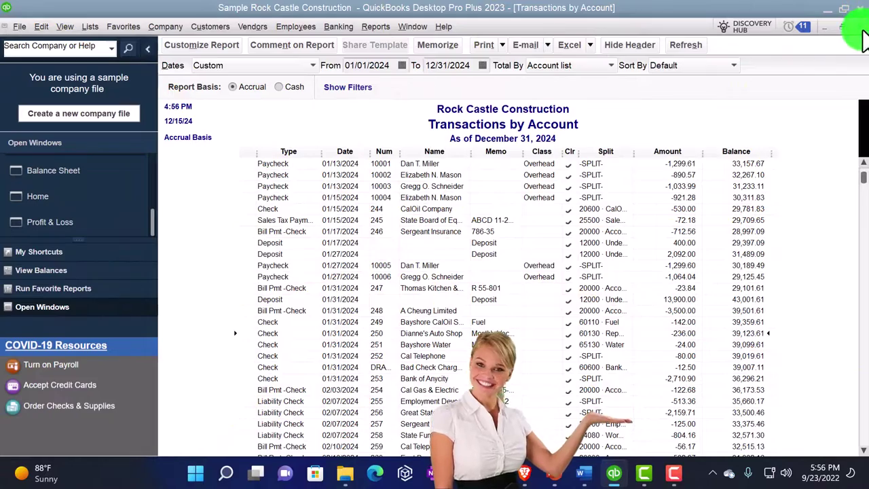
click(860, 27)
click(54, 221)
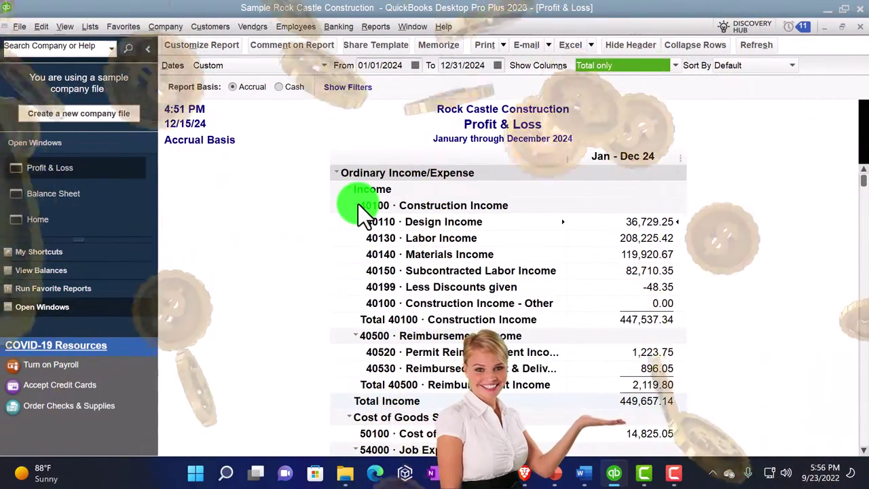
scroll(303, 257, down, 9)
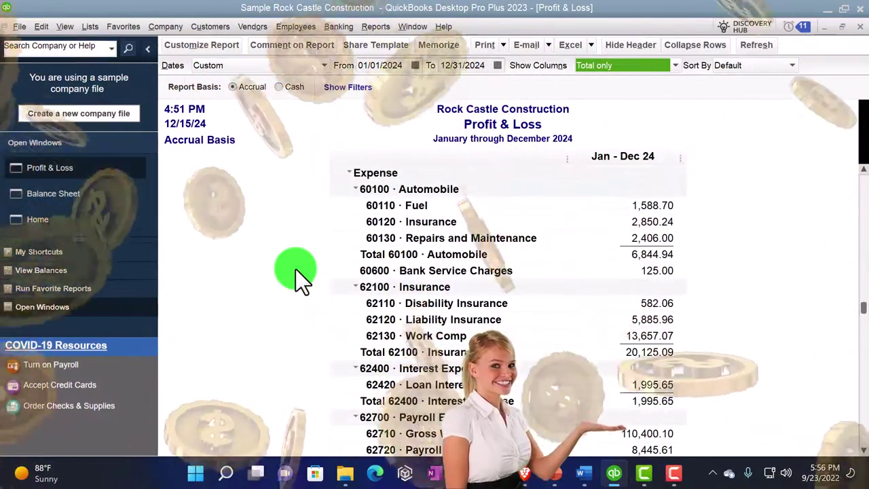
scroll(295, 271, down, 3)
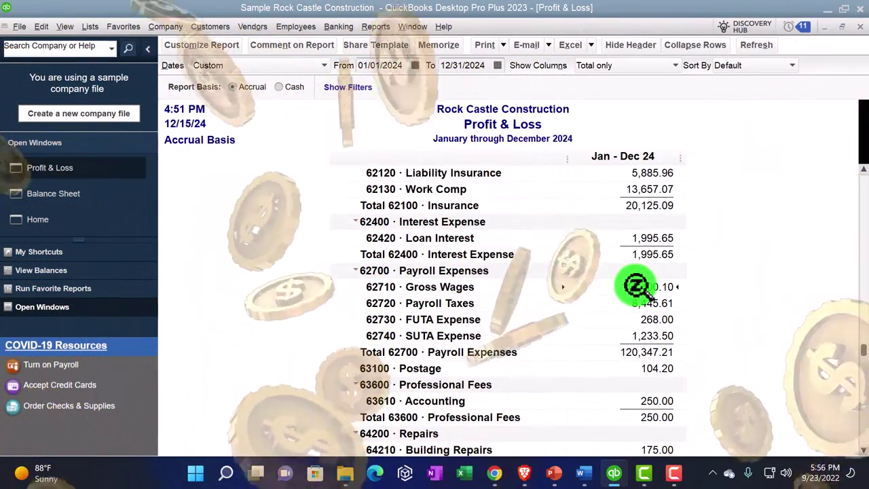
scroll(643, 299, down, 3)
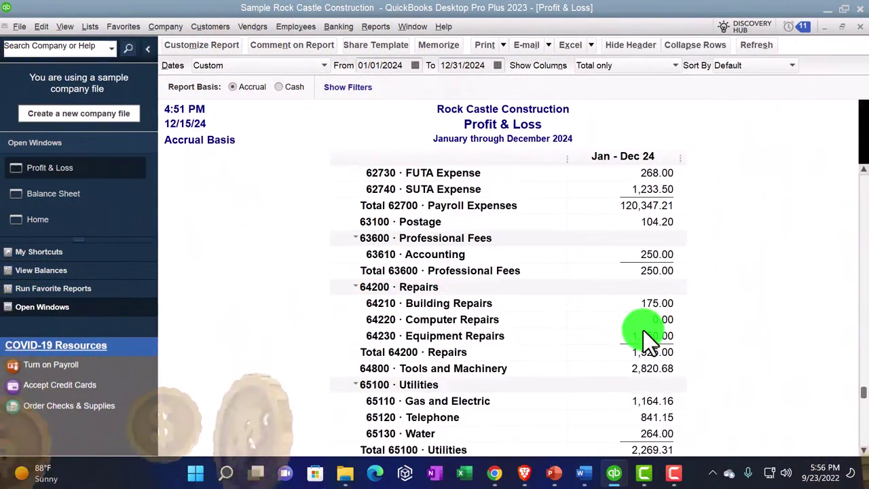
scroll(643, 332, down, 1)
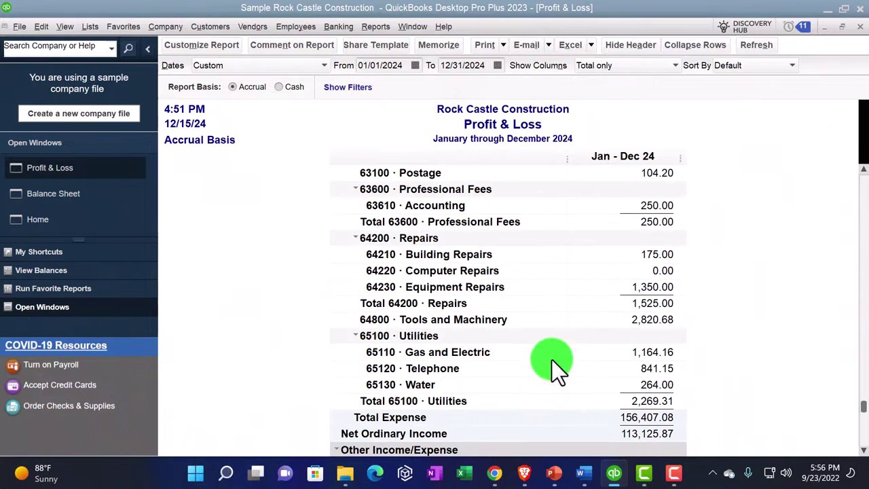
double_click(652, 369)
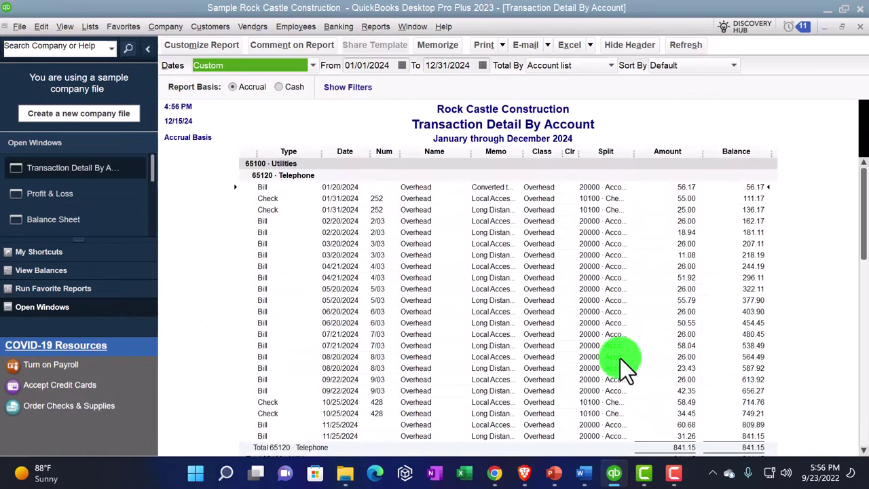
scroll(274, 201, down, 1)
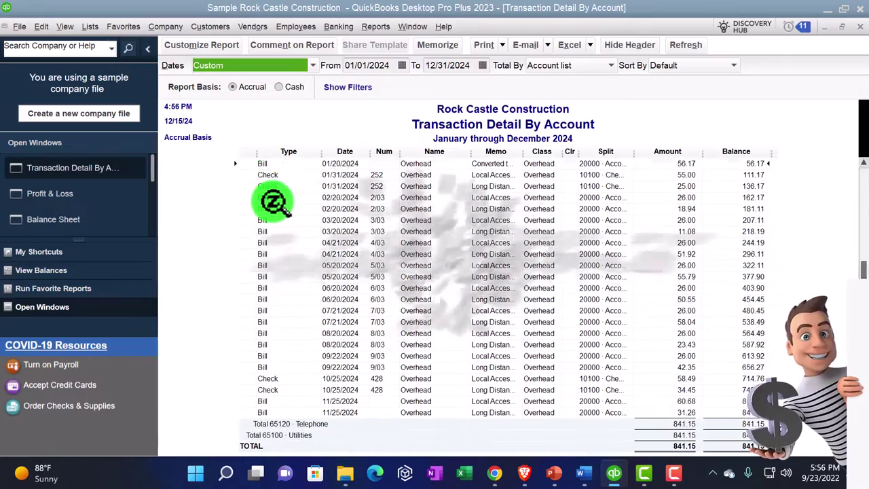
click(860, 27)
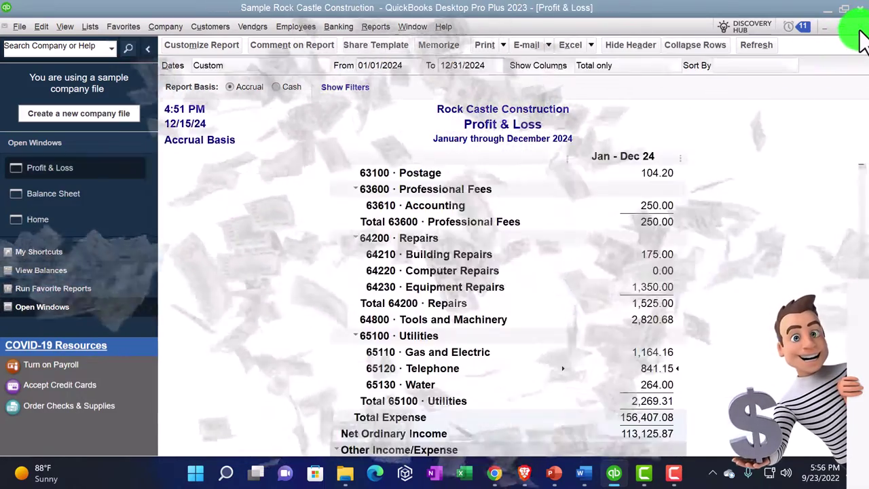
scroll(767, 334, down, 3)
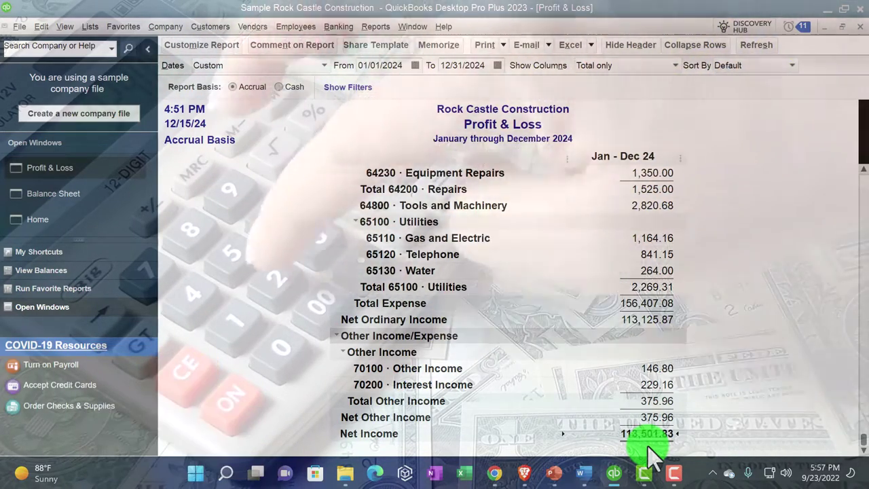
scroll(648, 454, up, 12)
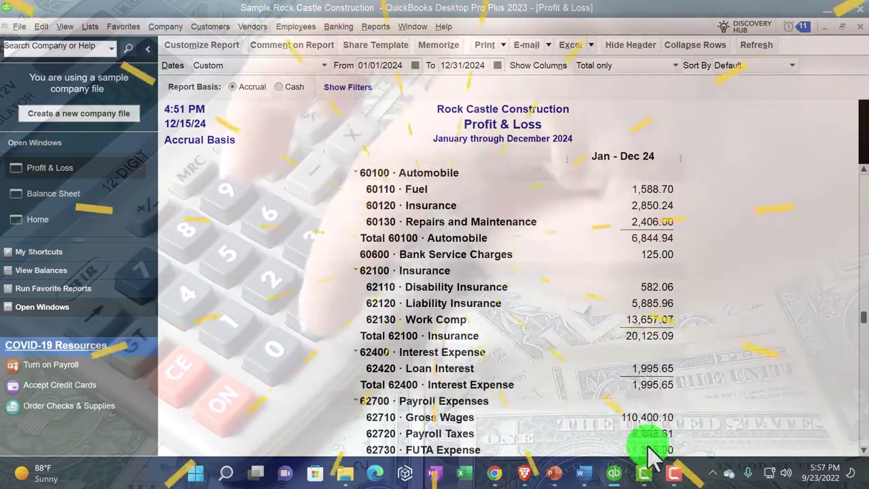
scroll(649, 453, up, 5)
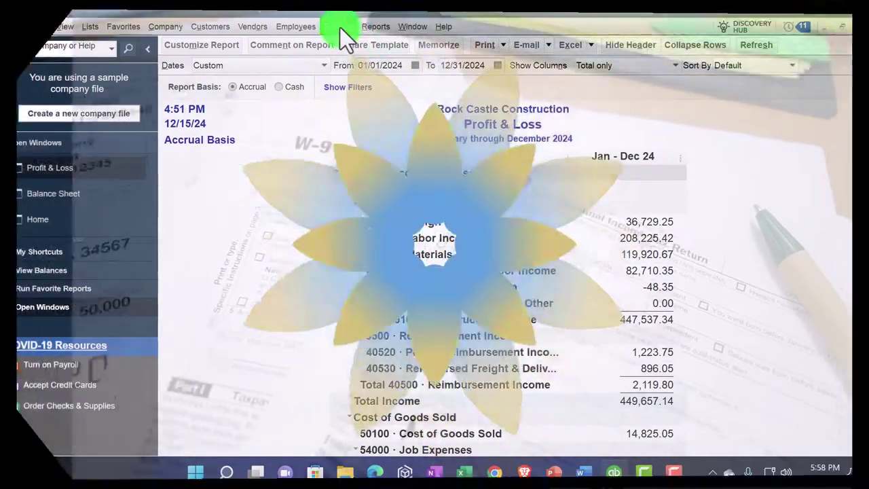
- Open the 10100 · Checking register from the Banking menu instead of reconciling
click(338, 26)
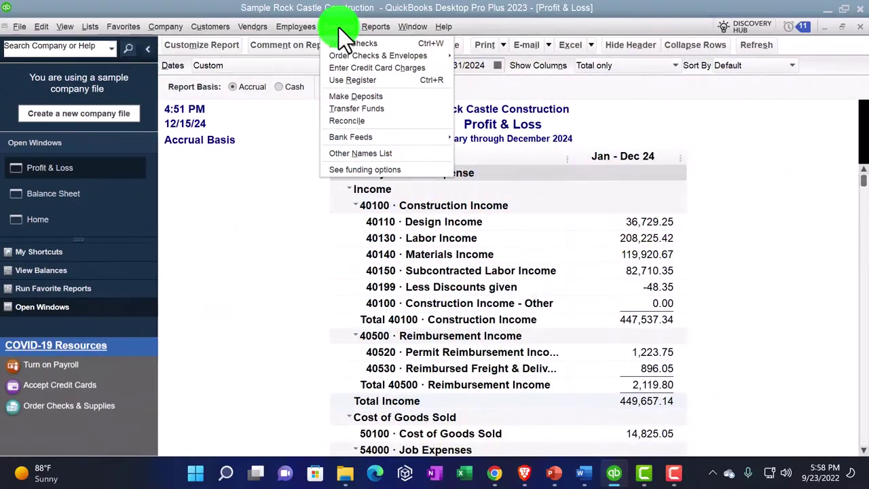
click(360, 120)
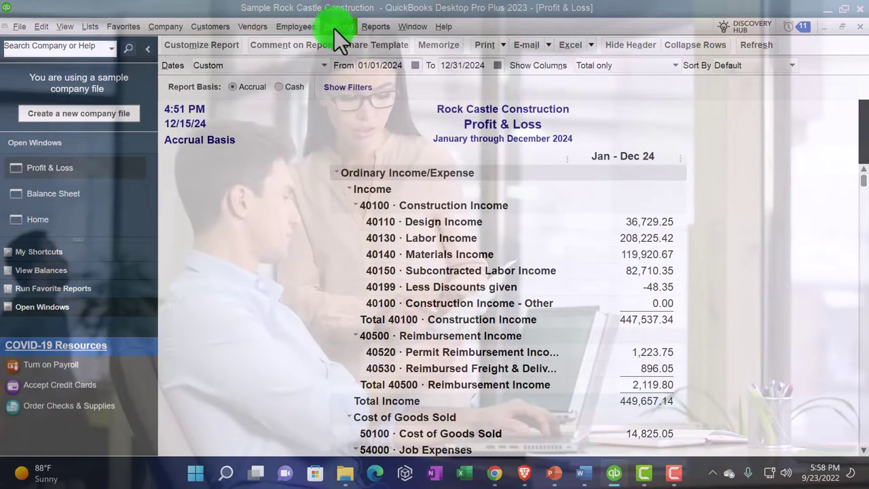
click(334, 27)
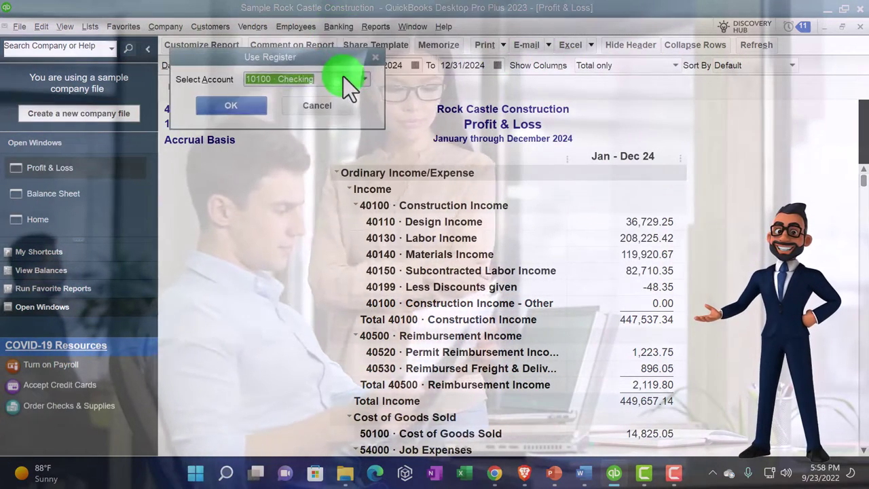
click(254, 102)
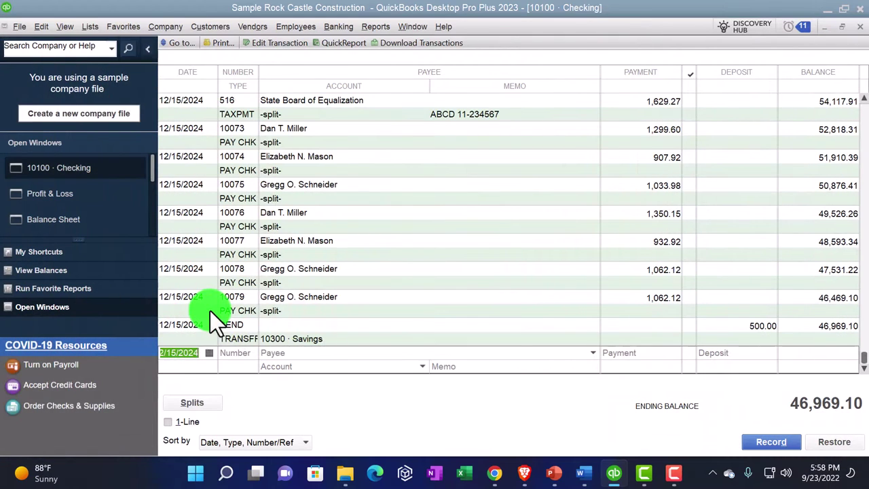
- Enter date 12/31/2023 and number 'Check' in the register's new row
text(12)
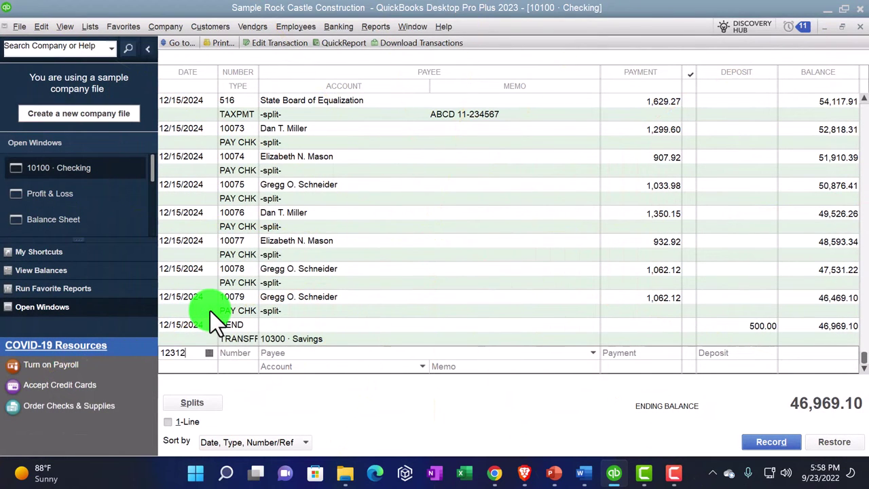
text(/31/2023)
key(Tab)
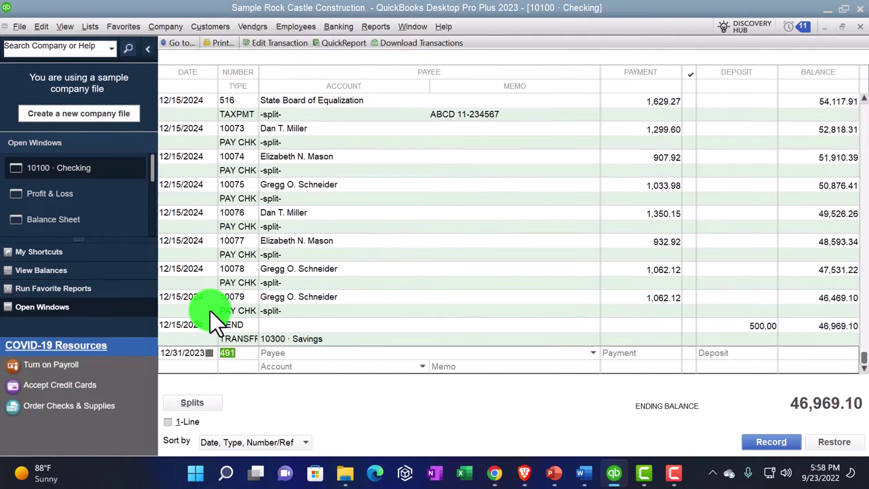
text(Chec)
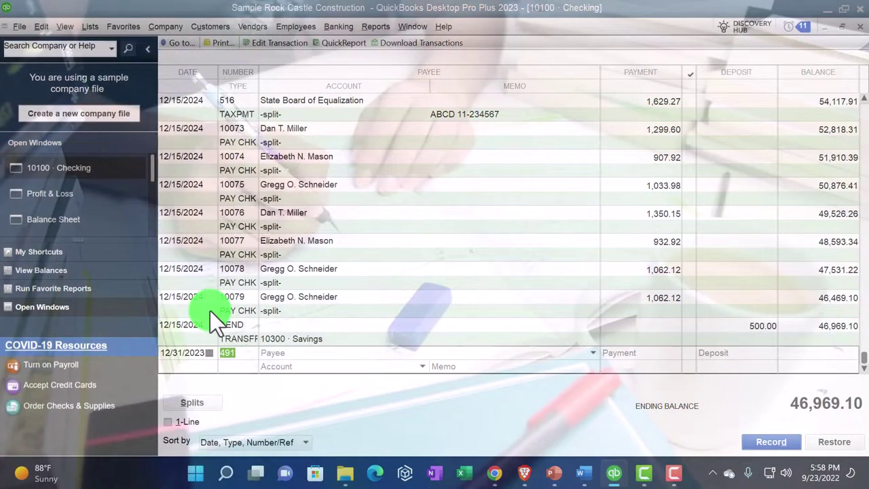
text(k)
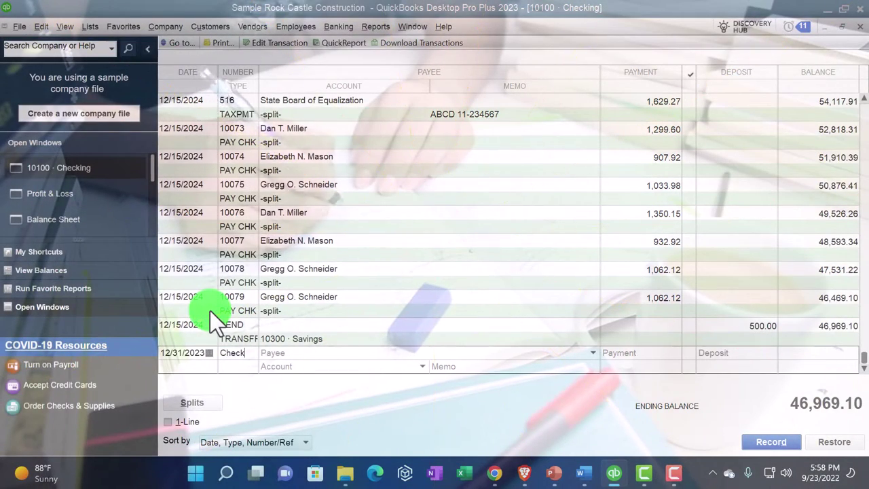
key(Tab)
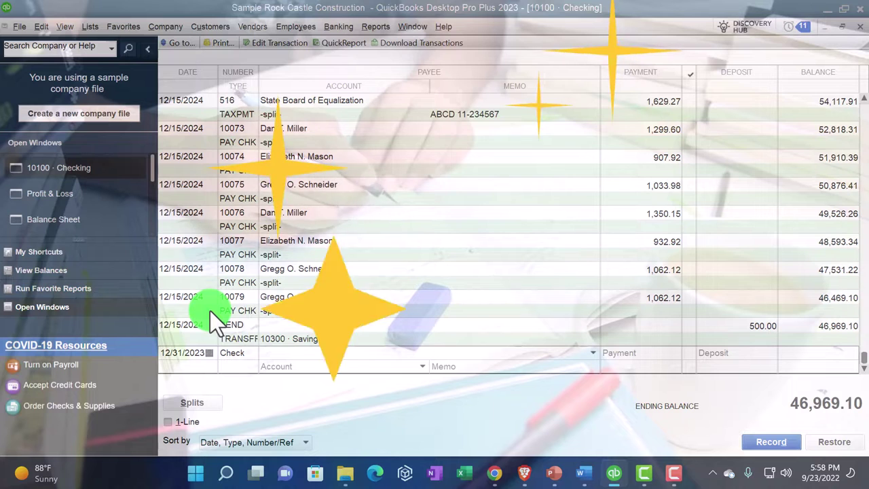
- Set the payee to ZZZZZ, quick-adding it as a new name
click(593, 352)
click(593, 352)
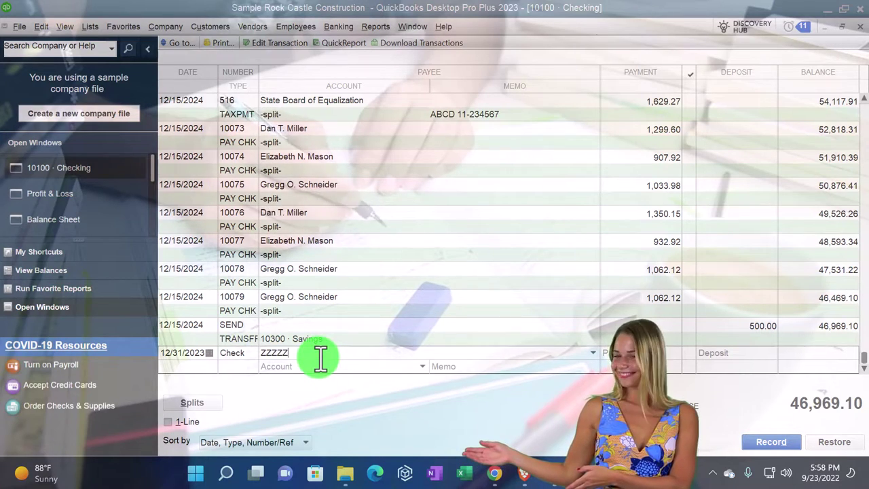
text(ZZZZZ)
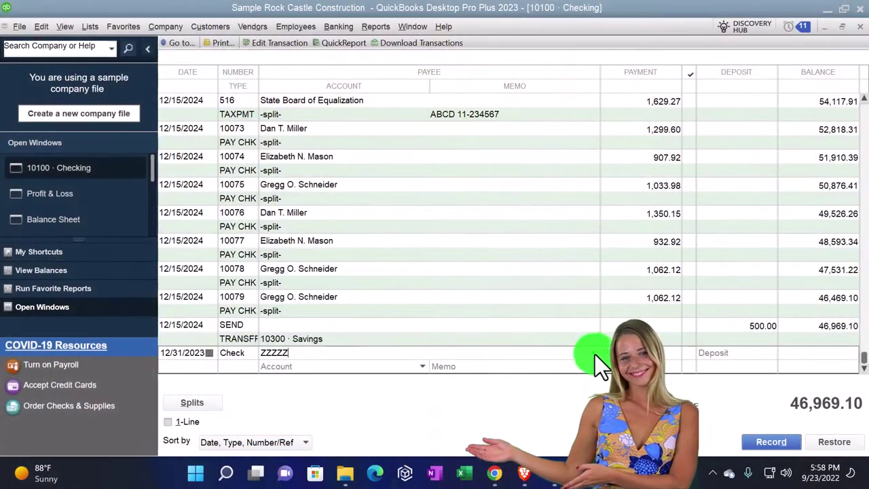
click(594, 353)
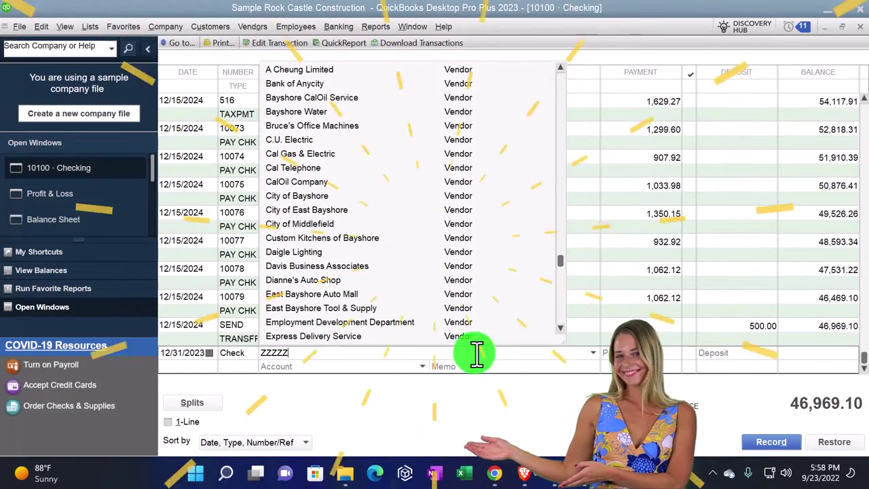
click(377, 354)
key(Tab)
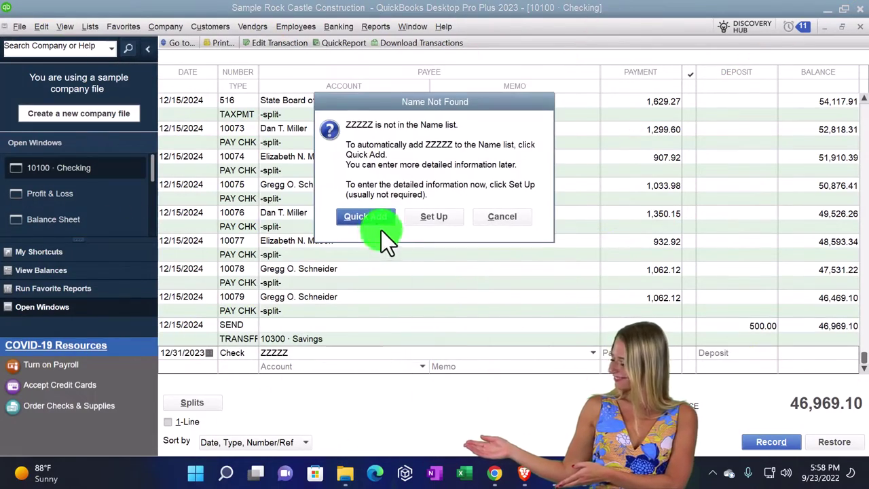
click(370, 219)
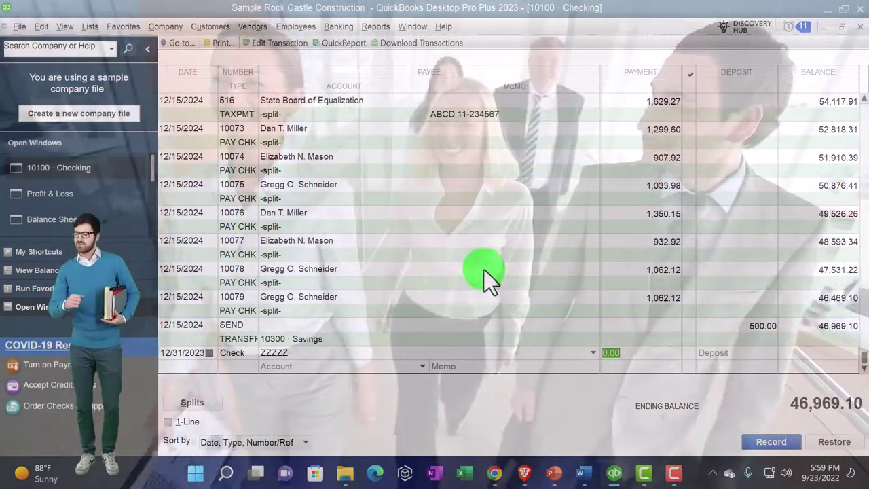
- Enter a 555.55 payment charged to account 99999
text(555.55)
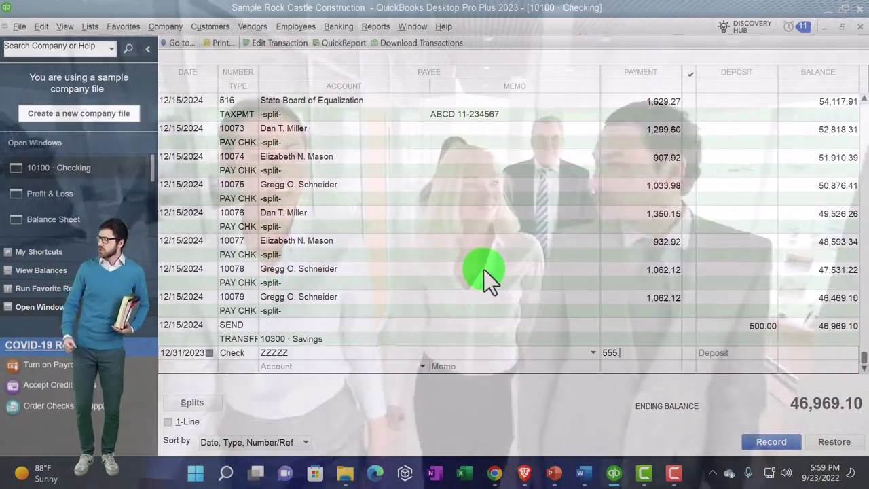
key(Tab)
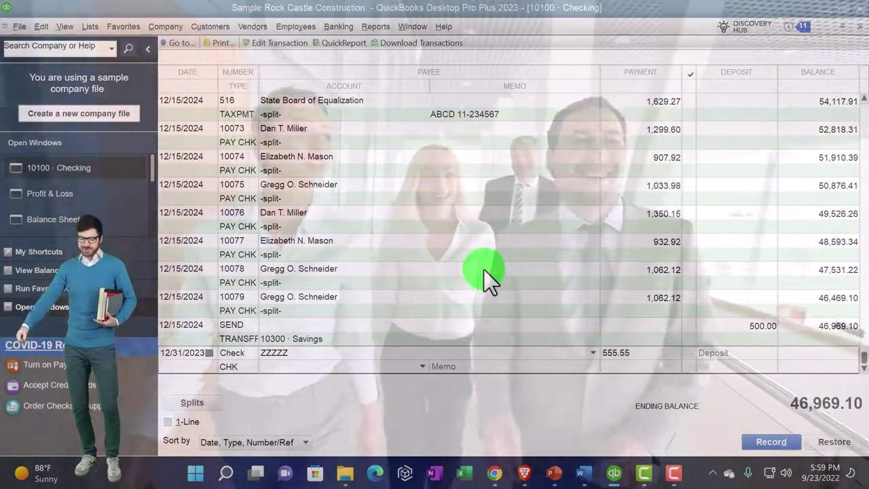
text(99)
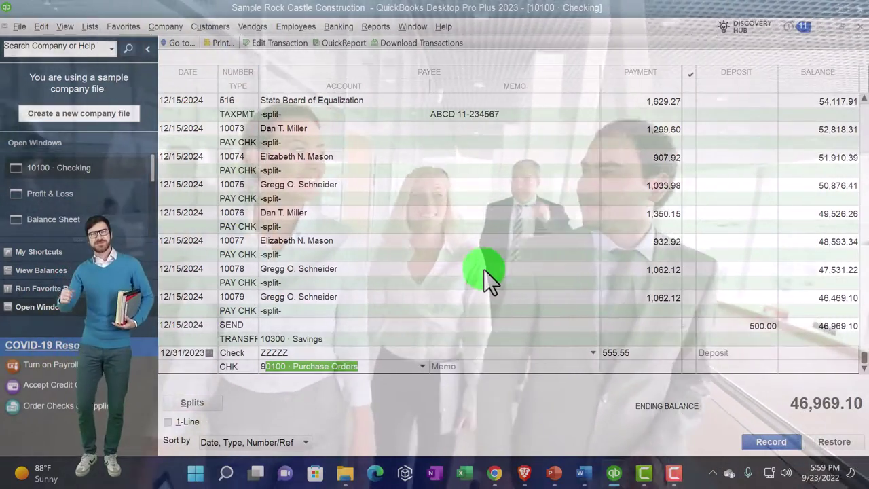
text(999)
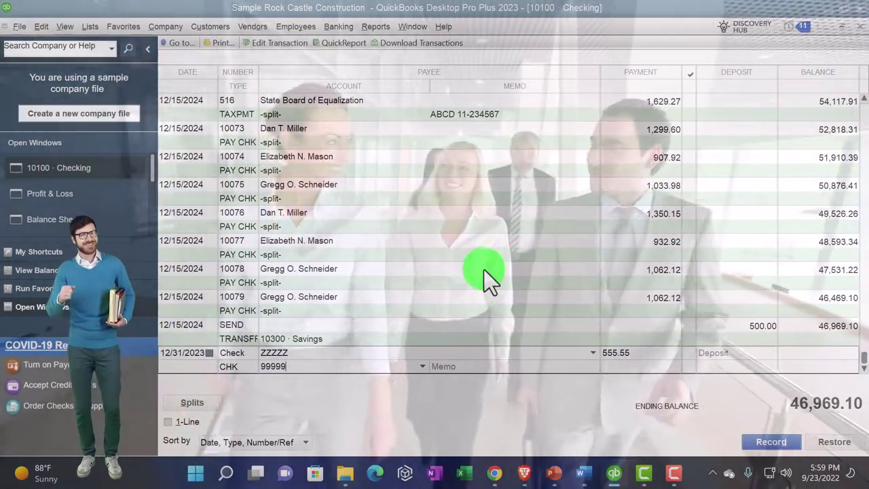
key(Tab)
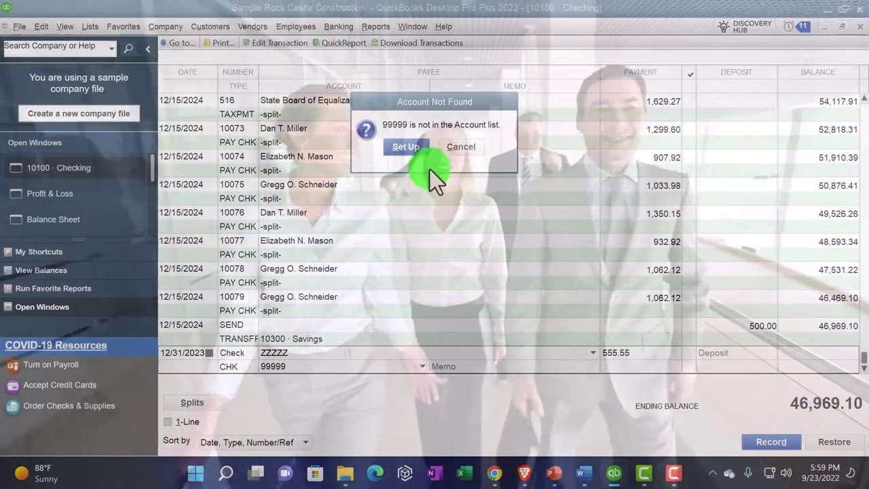
- Create Expense account 99999 named 999999 and record the 555.55 ZZZZZ check
click(407, 148)
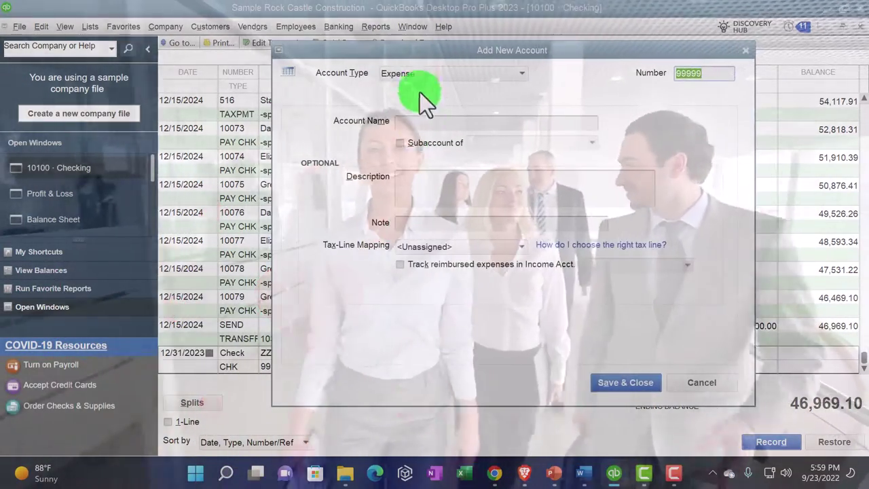
click(416, 74)
click(416, 74)
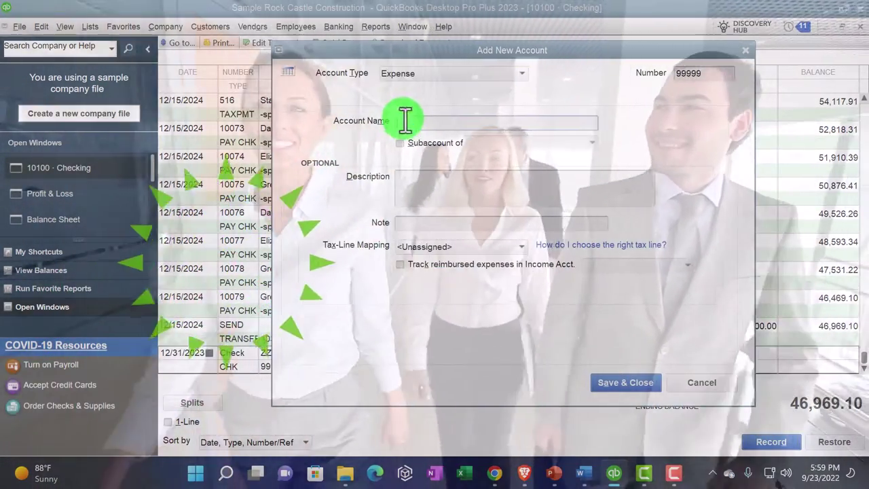
click(404, 120)
text(9999)
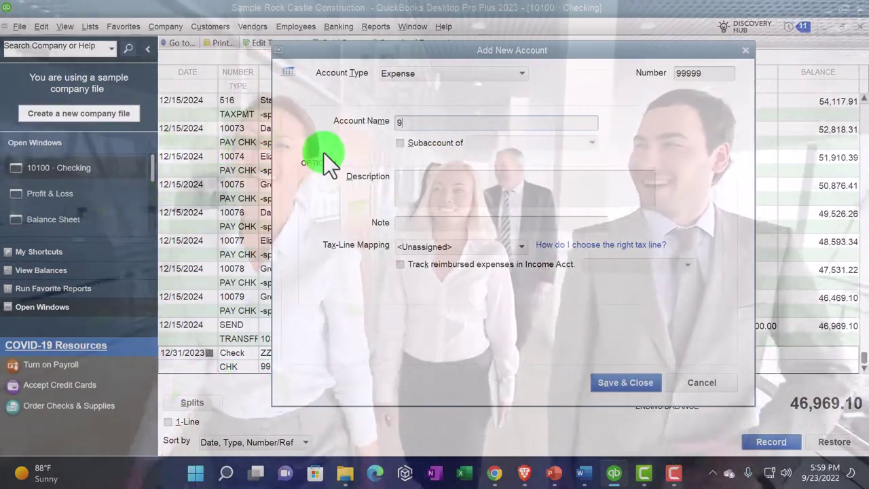
text(99)
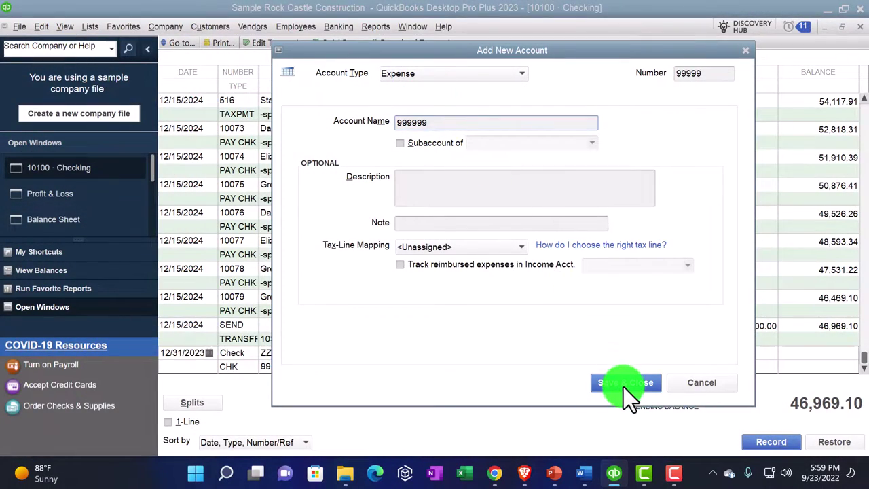
click(623, 383)
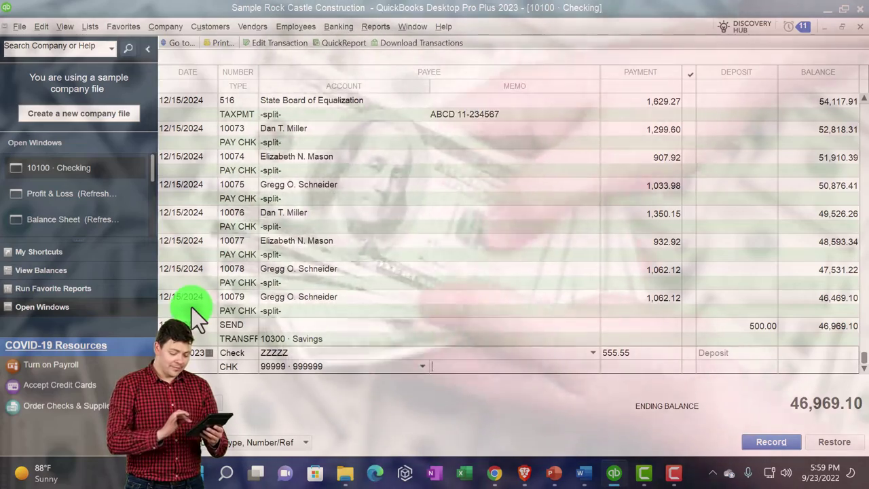
key(Return)
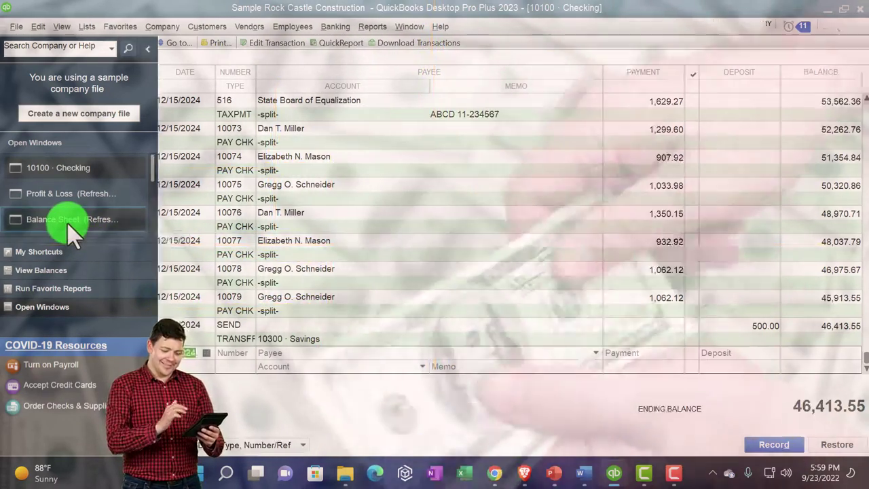
- Date the Balance Sheet 12/31/2023, check Checking's 36,254.61 detail, then return to Profit & Loss
click(68, 220)
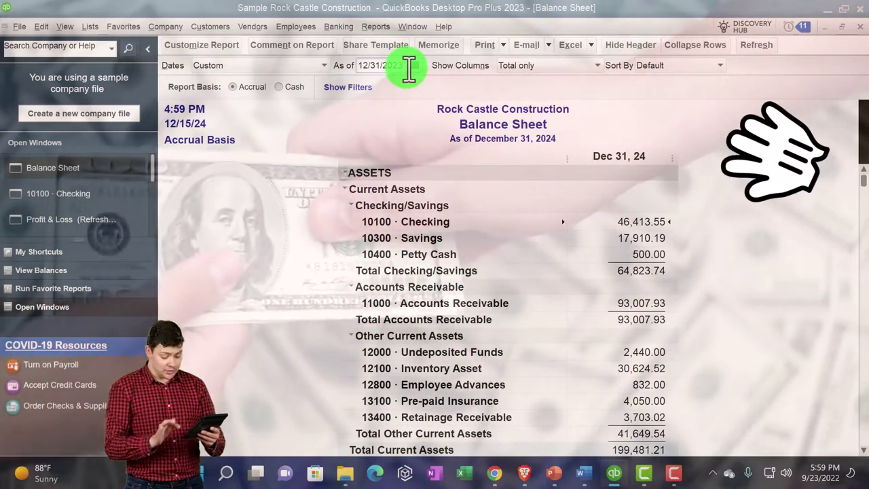
key(Tab)
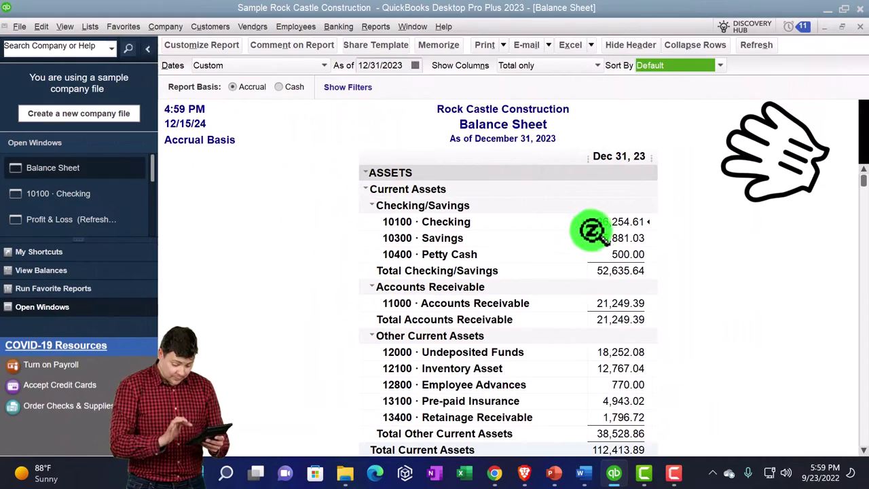
double_click(619, 219)
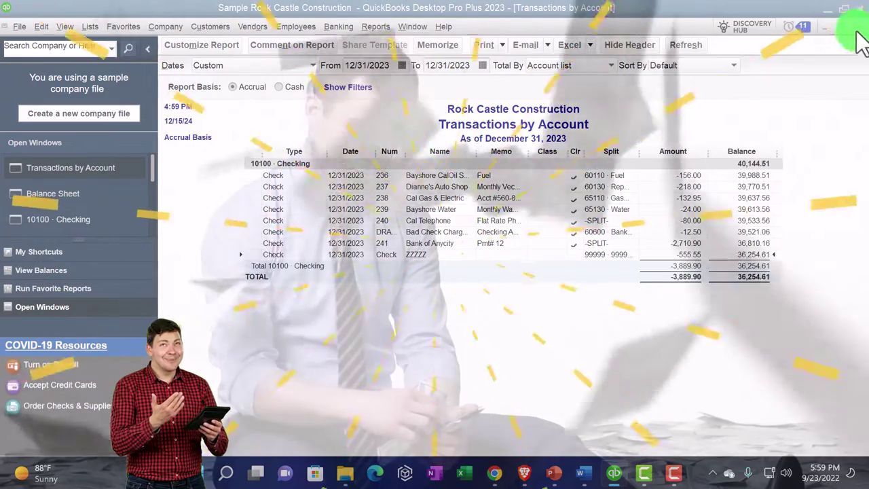
click(861, 26)
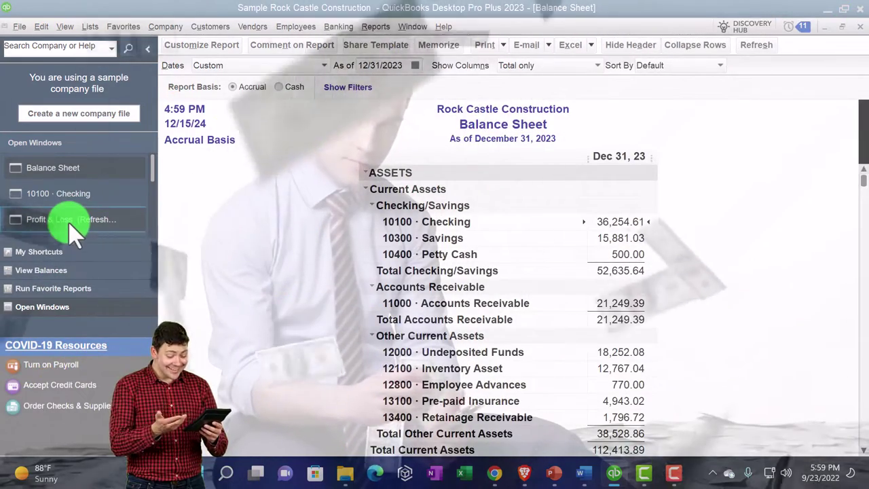
click(68, 219)
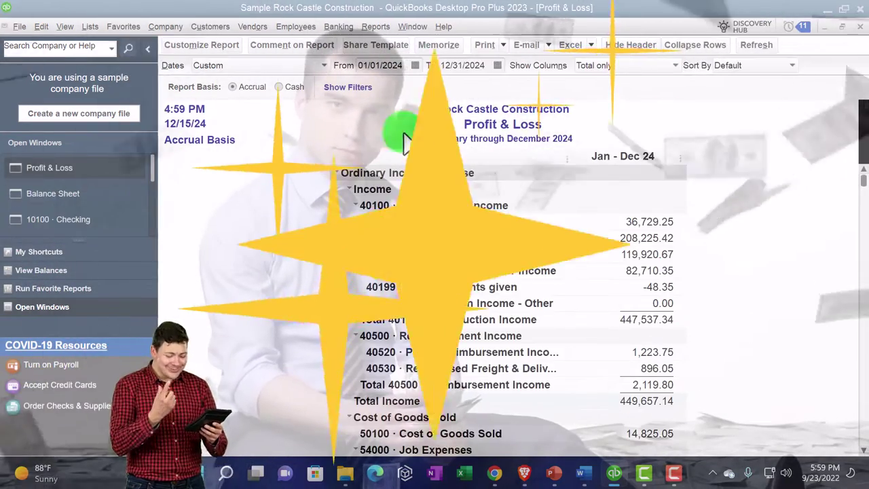
- Run Profit & Loss for 01/01/2023–12/31/2023 and find the 555.55 99999 · 999999 expense
click(403, 64)
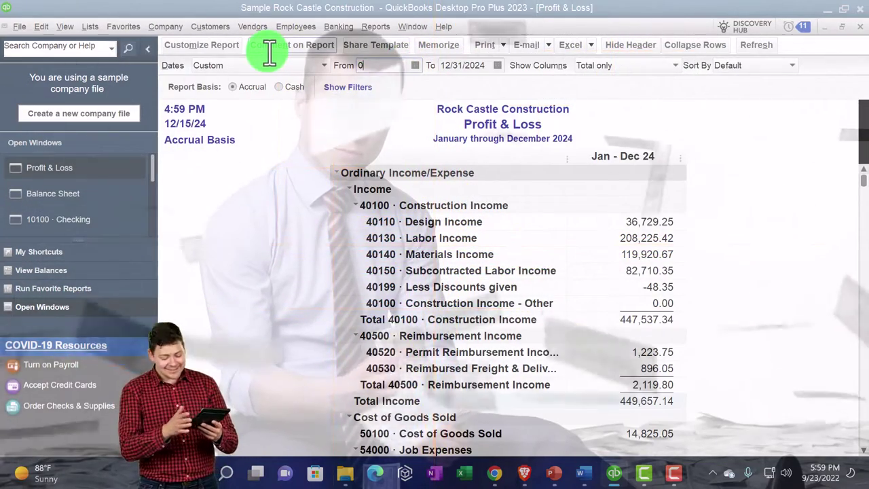
text(01012023)
key(Tab)
text(123)
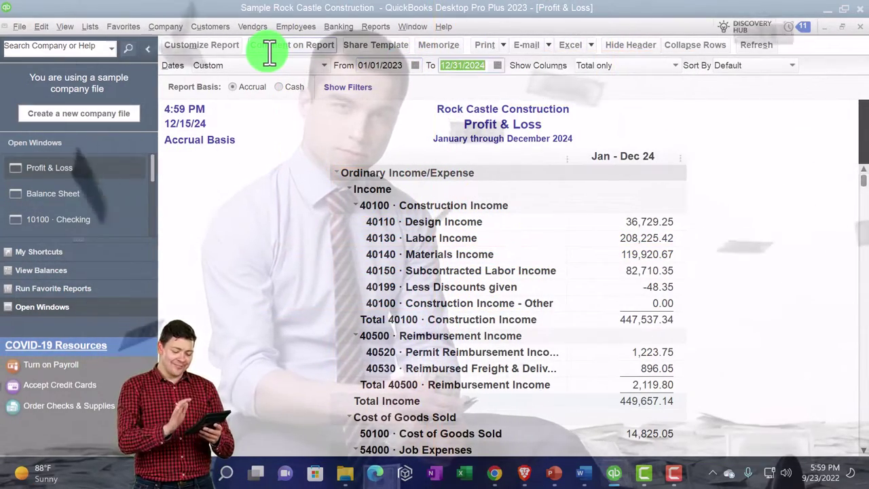
text(123)
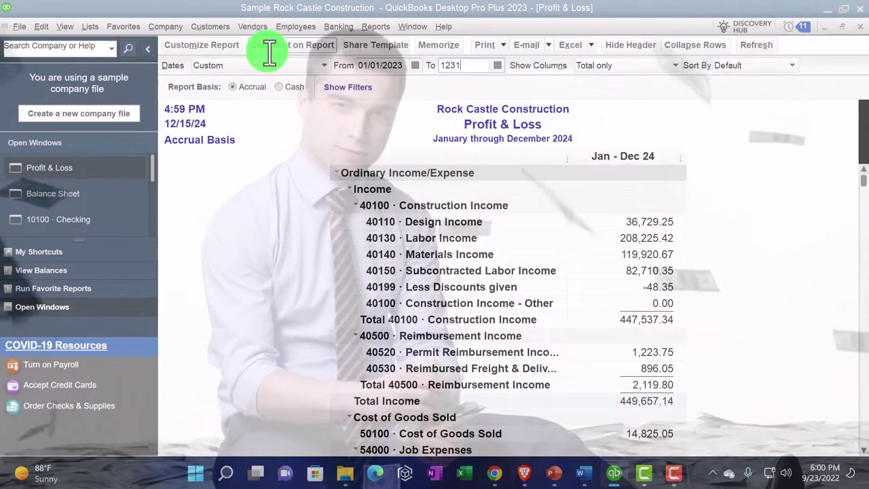
key(Tab)
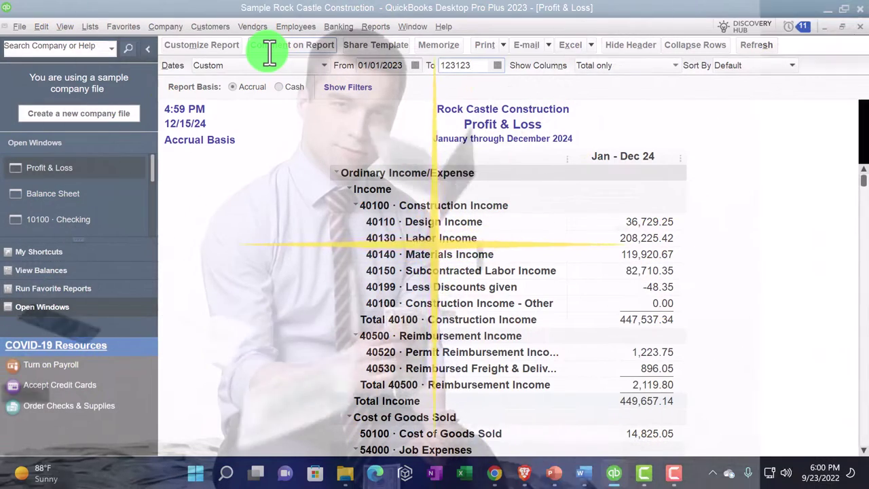
scroll(387, 273, down, 10)
scroll(398, 325, down, 5)
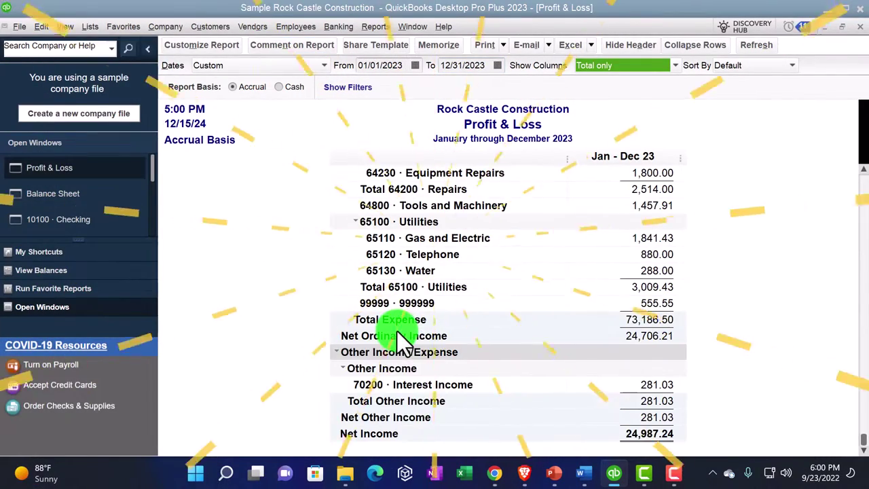
click(643, 304)
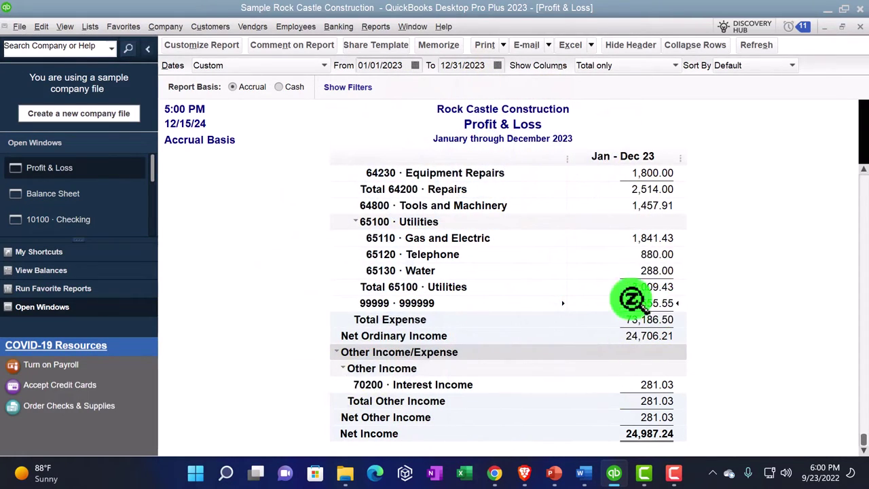
- Trace the 555.55 expense to the ZZZZZ check, close both windows, and begin reconciling Checking
double_click(660, 303)
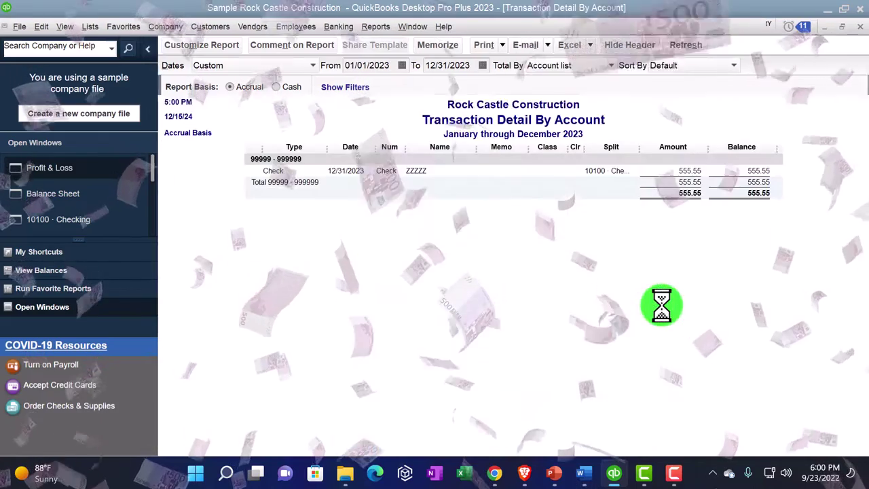
double_click(691, 175)
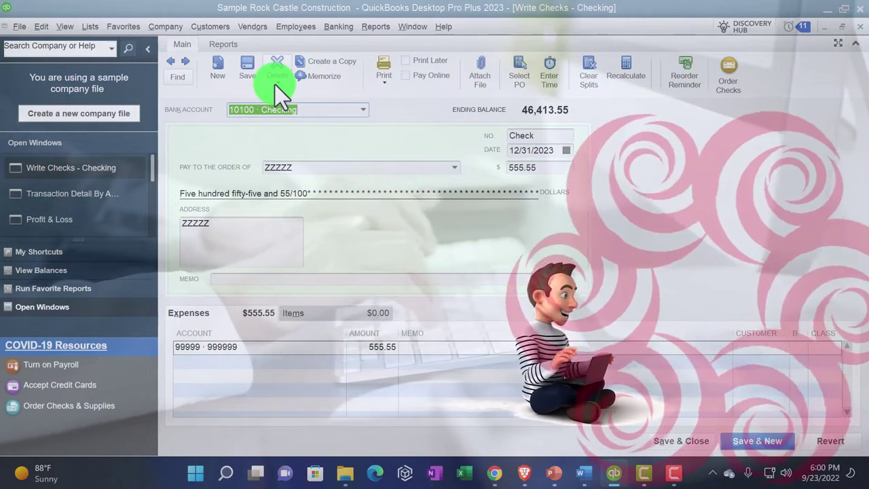
click(859, 30)
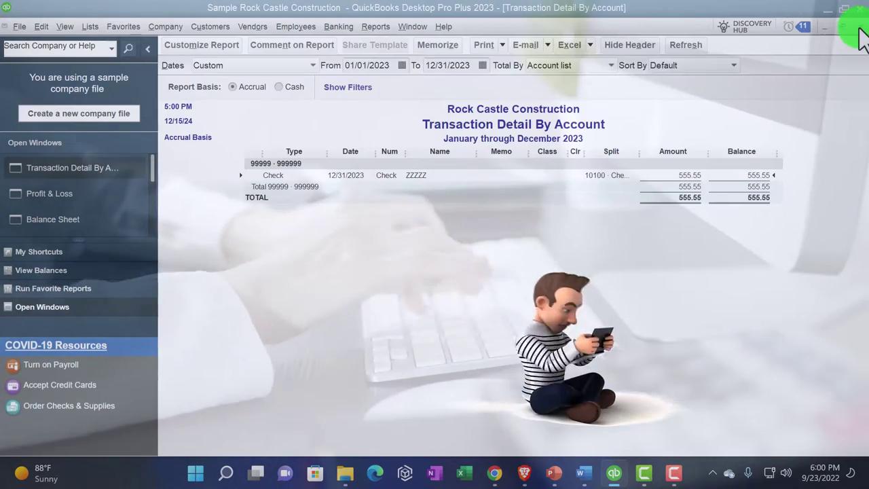
click(859, 27)
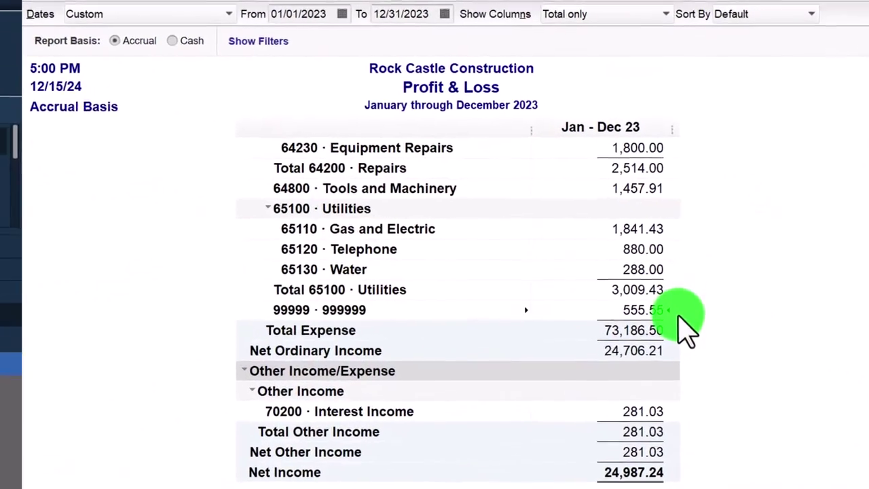
click(224, 30)
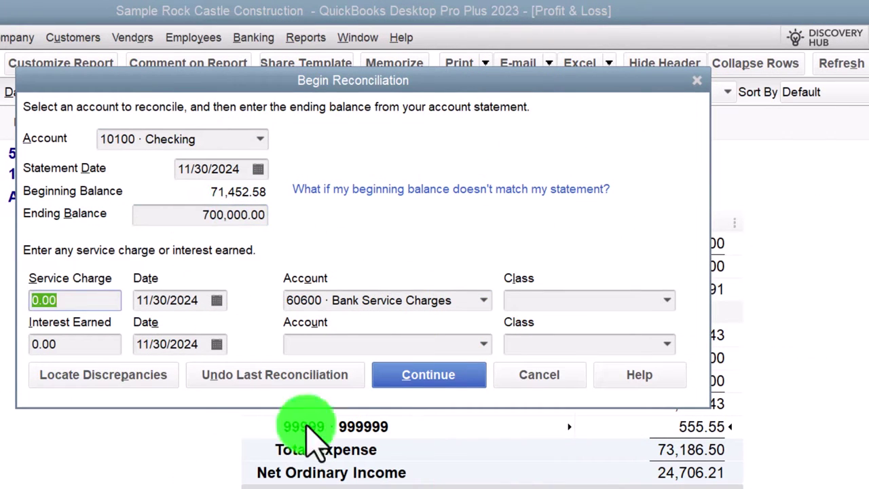
- Review the Checking reconciliation with the uncleared ZZZZZ check, then leave without reconciling
click(418, 375)
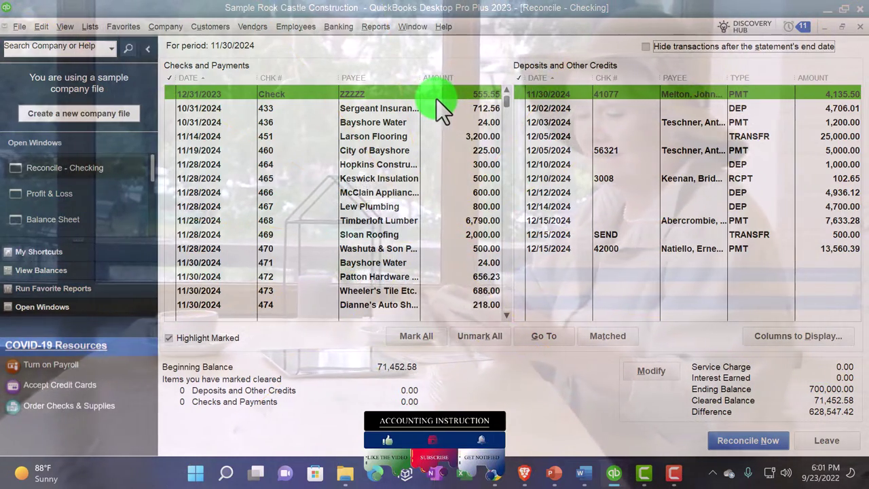
click(858, 28)
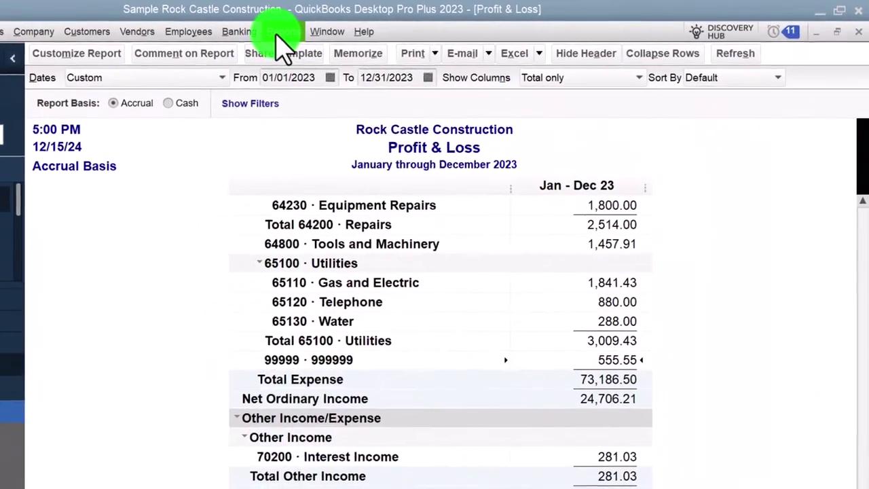
- Go back to Profit & Loss, then open the 10100 · Checking register at the 12/31/2023 ZZZZZ 555.55 check
click(280, 32)
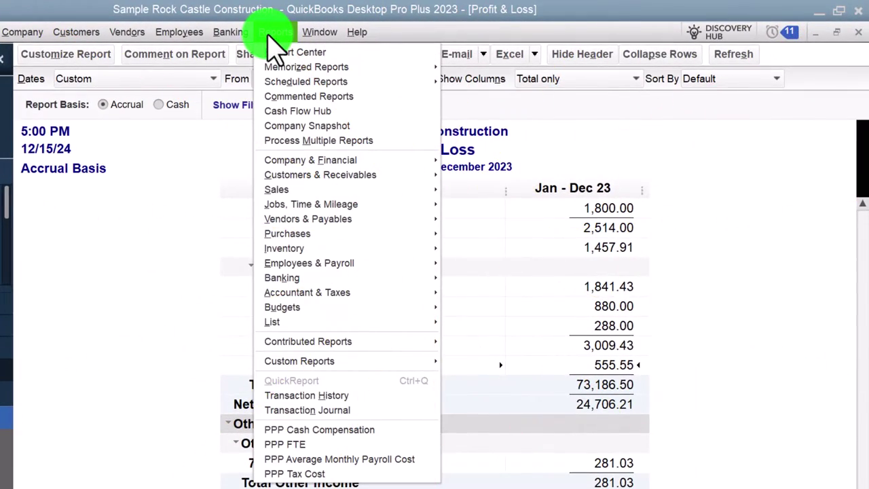
click(184, 202)
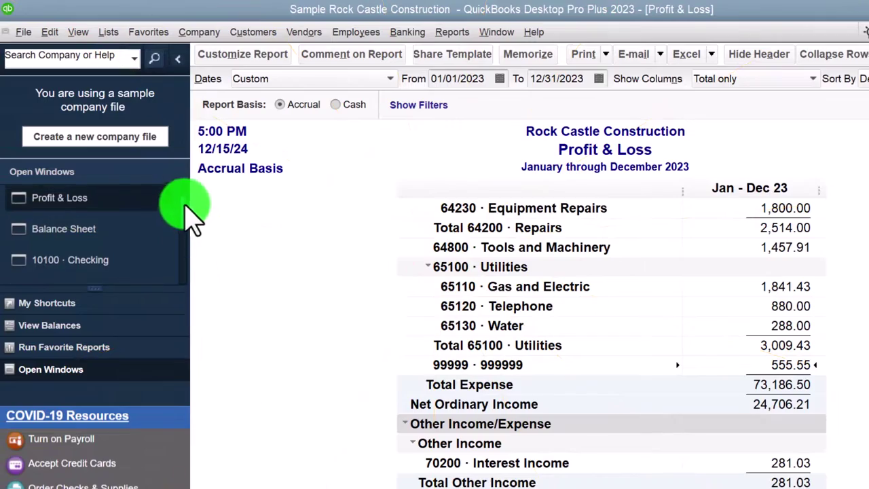
scroll(183, 251, down, 1)
click(116, 238)
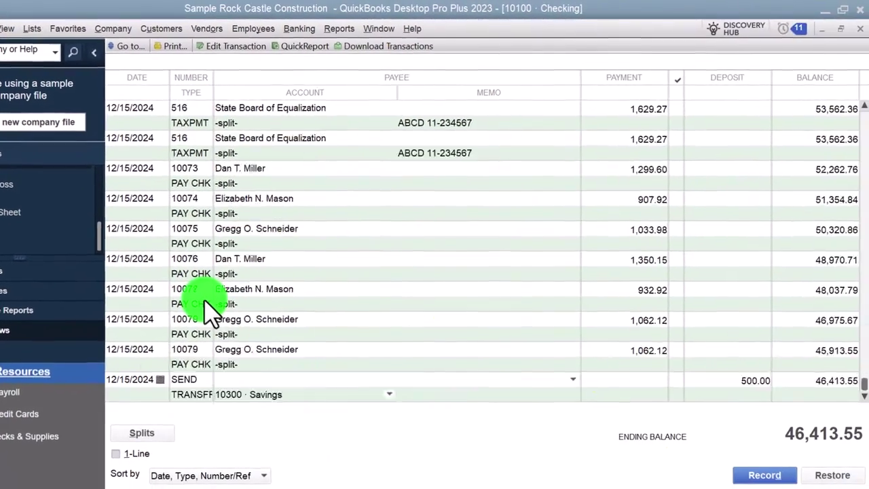
scroll(352, 401, up, 10)
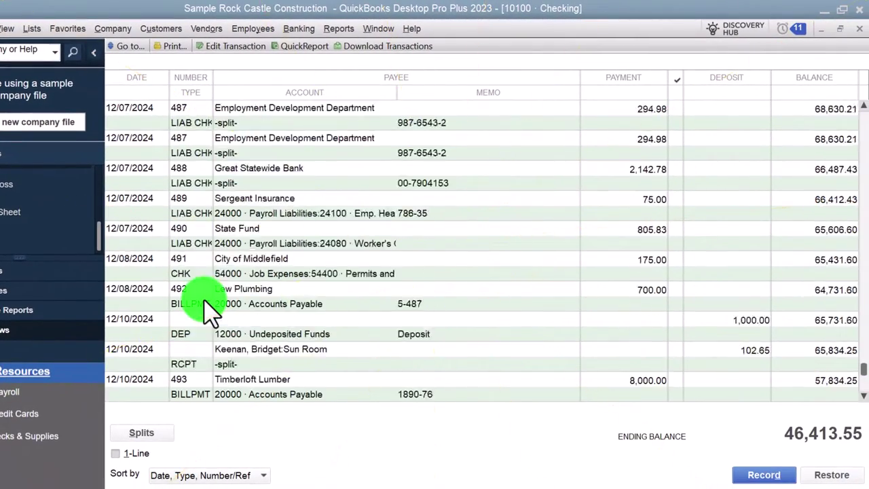
scroll(210, 311, up, 15)
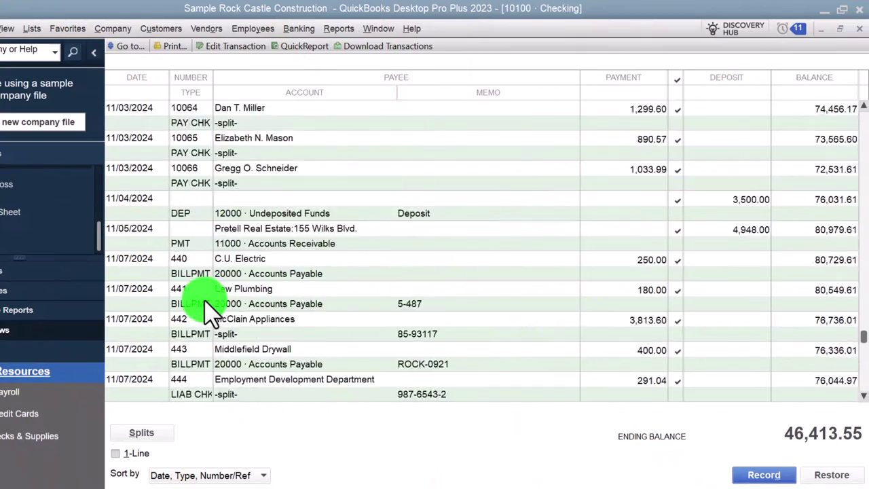
scroll(210, 311, up, 15)
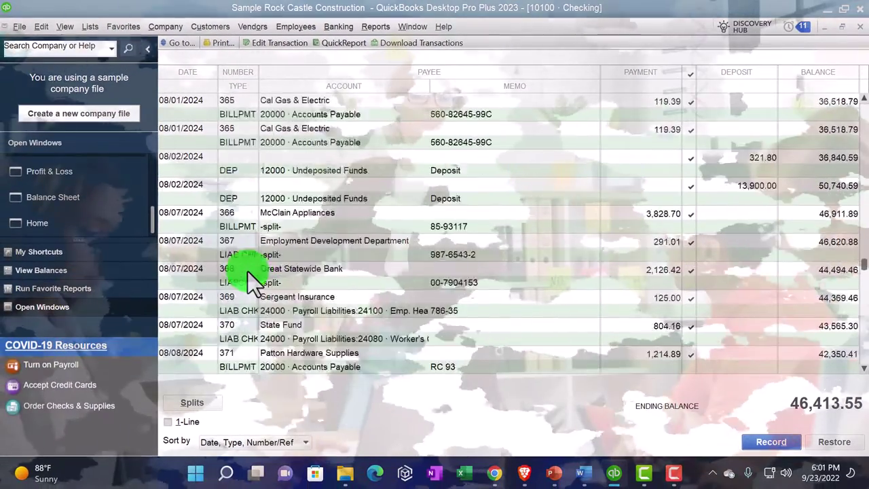
scroll(248, 272, up, 15)
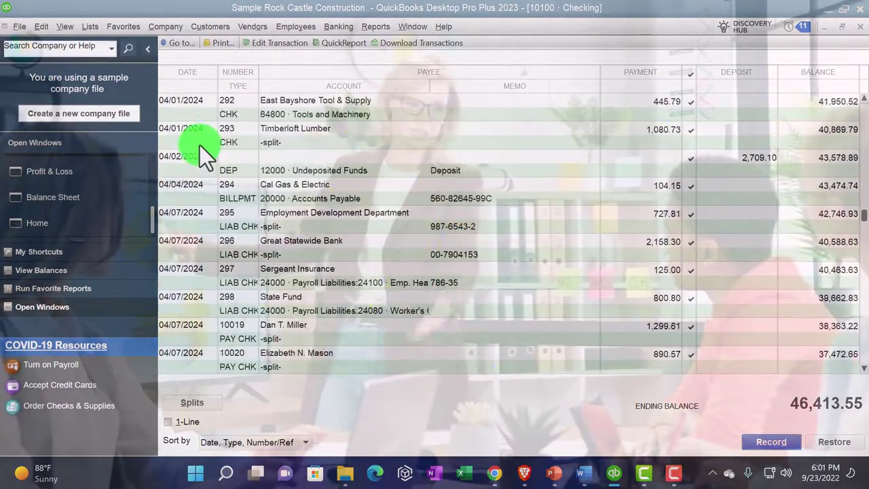
scroll(200, 145, up, 15)
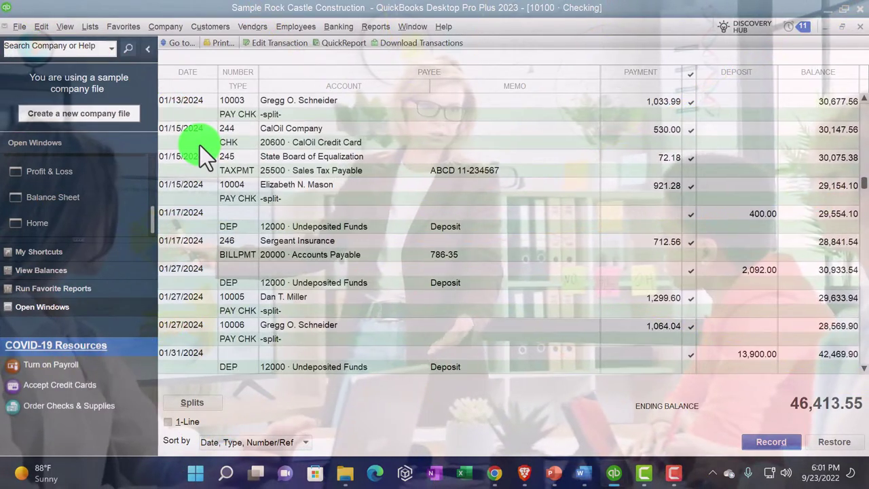
scroll(199, 145, up, 3)
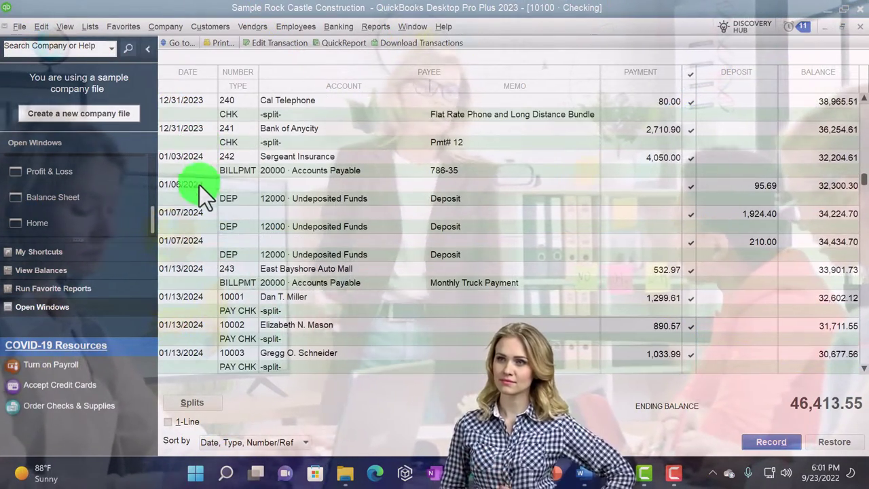
scroll(218, 231, up, 3)
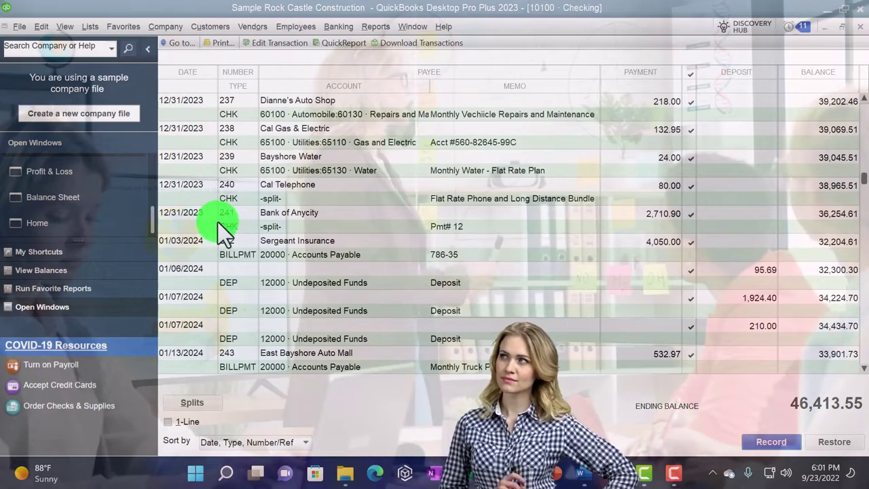
scroll(565, 255, up, 2)
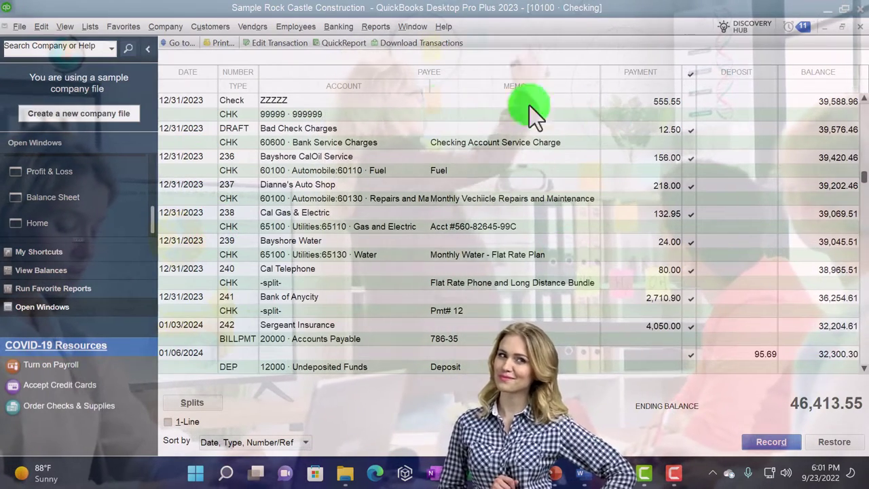
- Void the 12/31/2023 ZZZZZ check so it shows 0.00 with a VOID memo, then record it
click(382, 103)
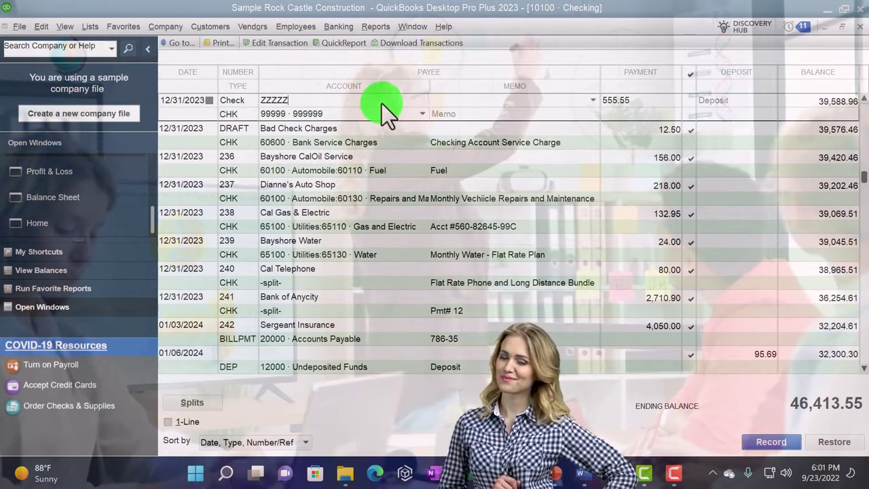
right_click(249, 116)
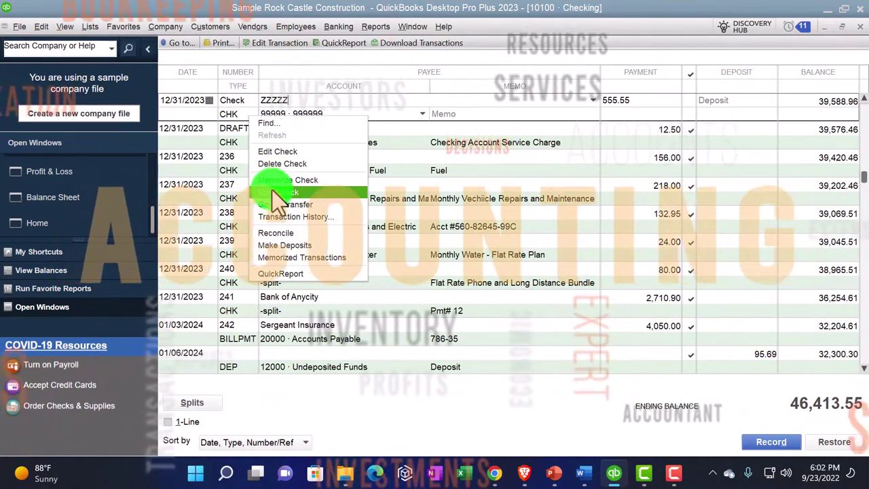
click(275, 192)
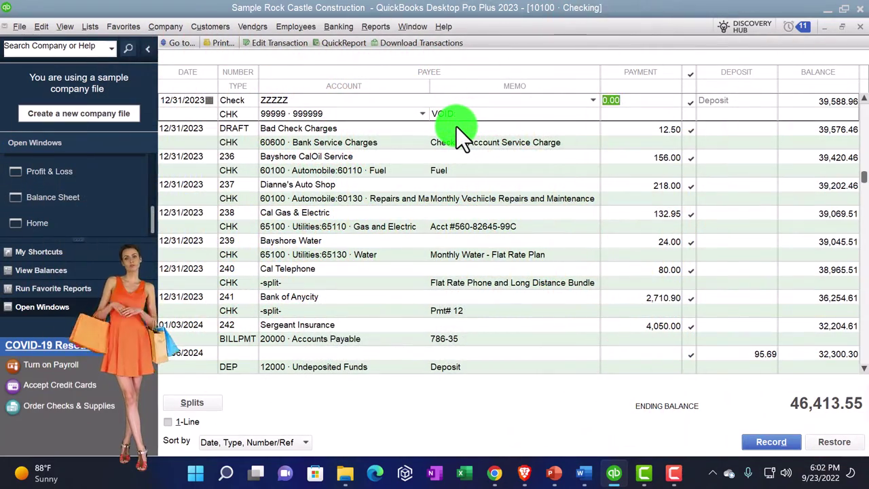
click(457, 126)
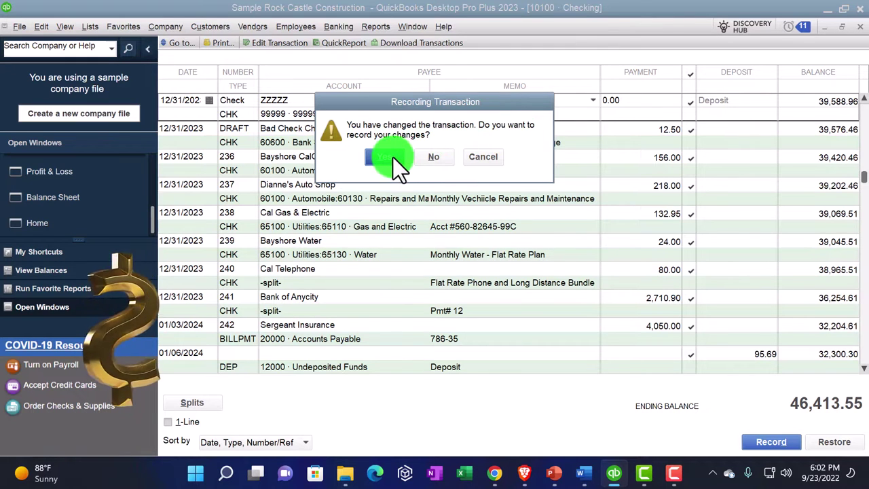
drag(403, 102, 431, 154)
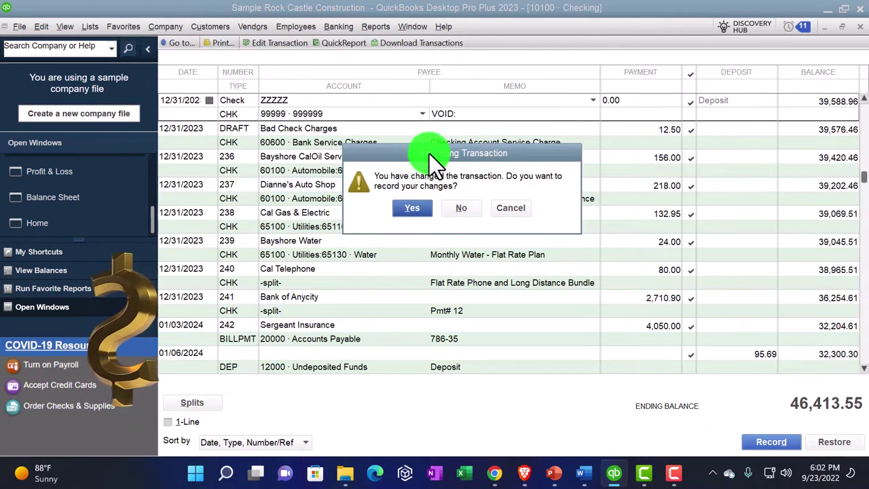
- Confirm recording the void and let QuickBooks create the prior-period GJE and reversing entry
click(414, 209)
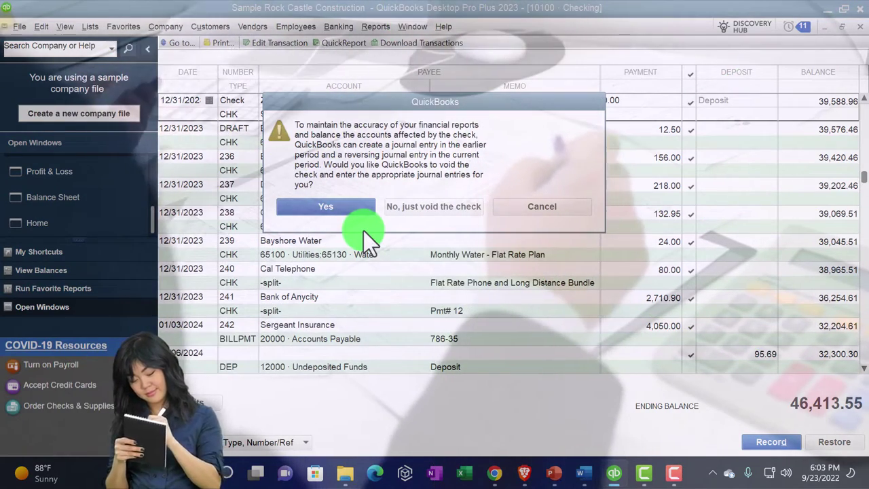
drag(370, 110, 340, 138)
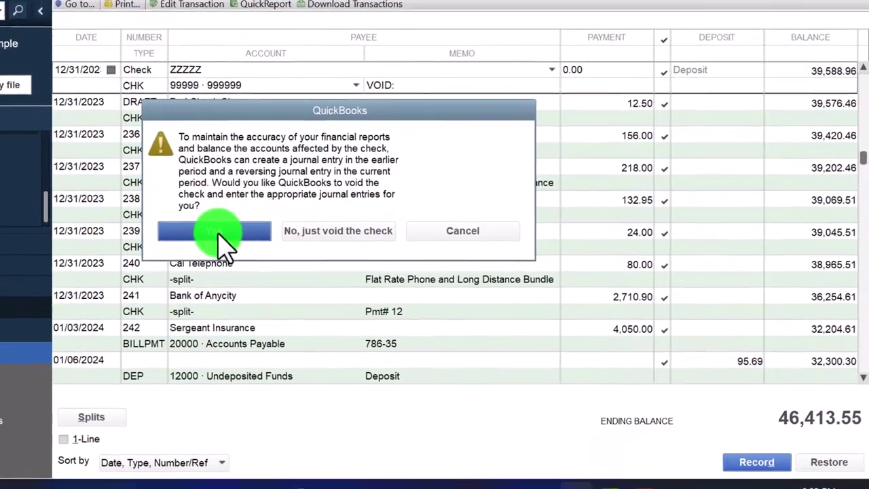
click(298, 242)
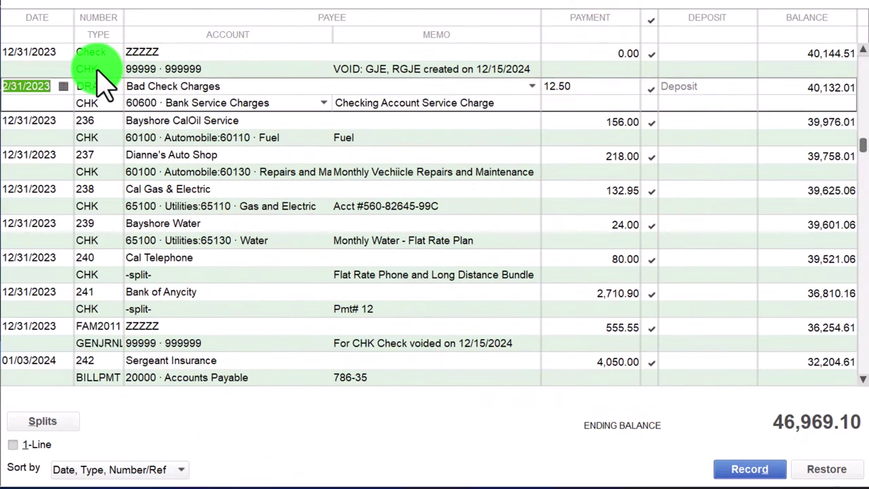
double_click(97, 71)
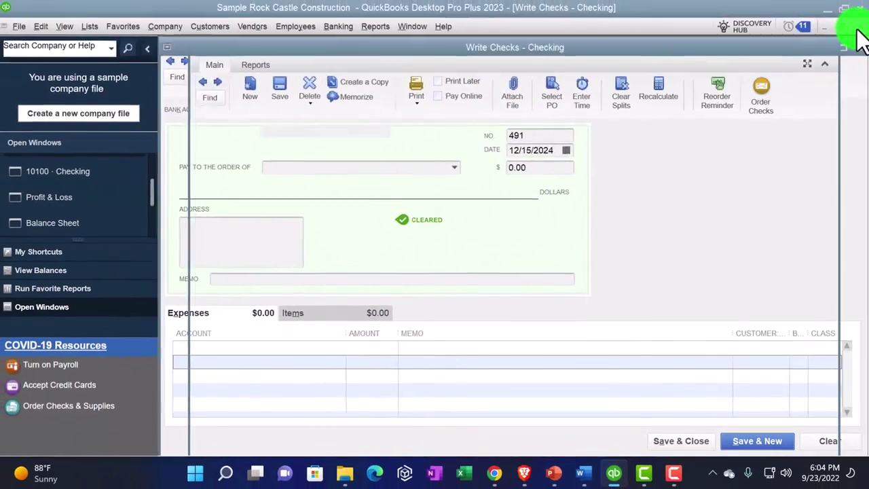
click(858, 36)
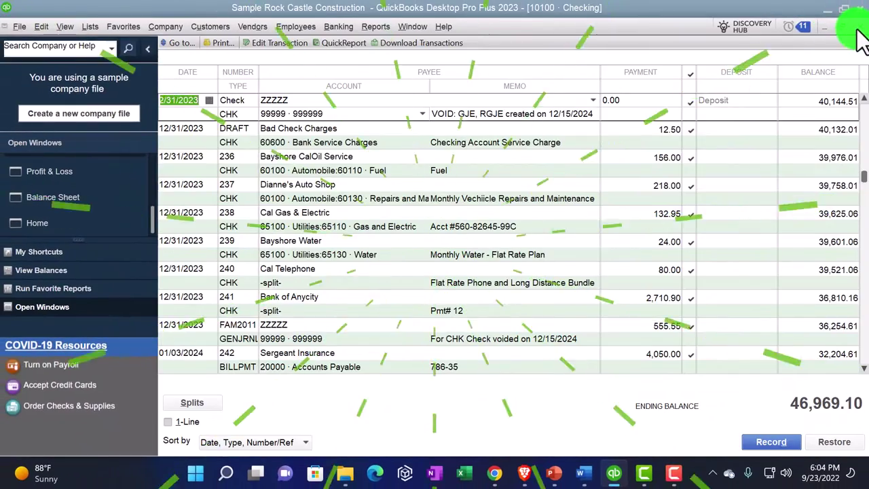
double_click(247, 339)
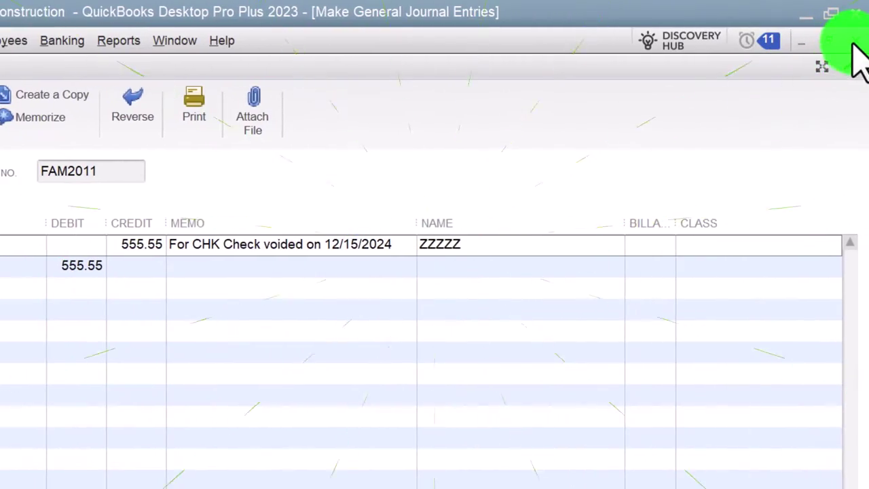
click(854, 43)
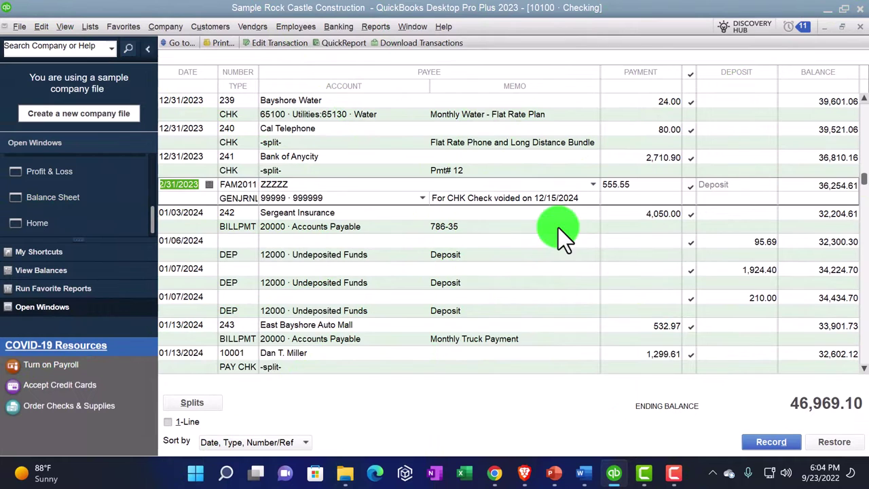
scroll(530, 241, up, 3)
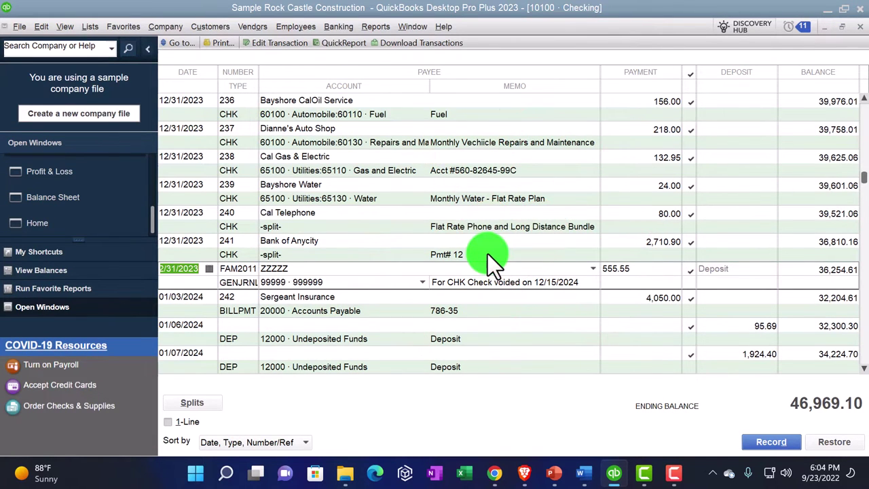
scroll(488, 253, down, 15)
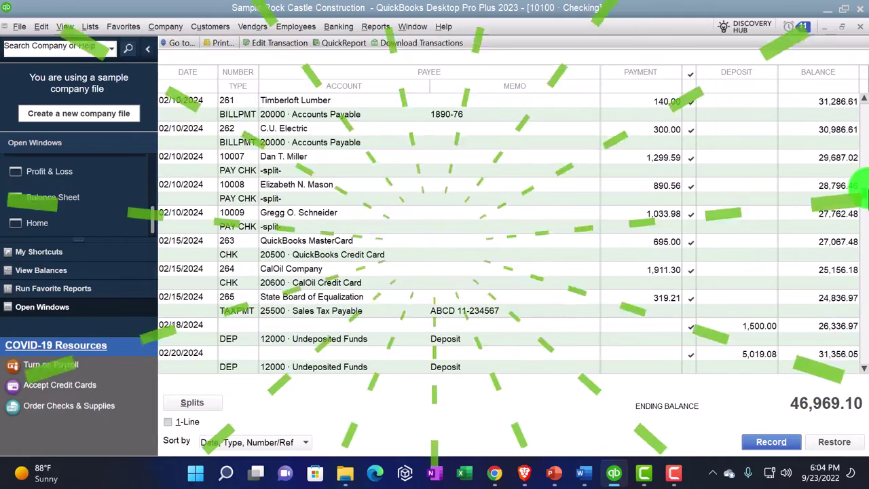
drag(862, 194, 859, 370)
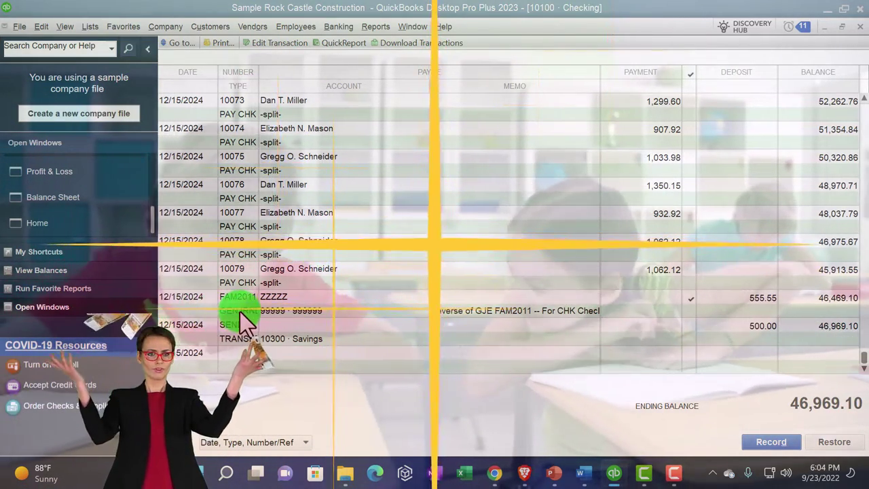
double_click(239, 311)
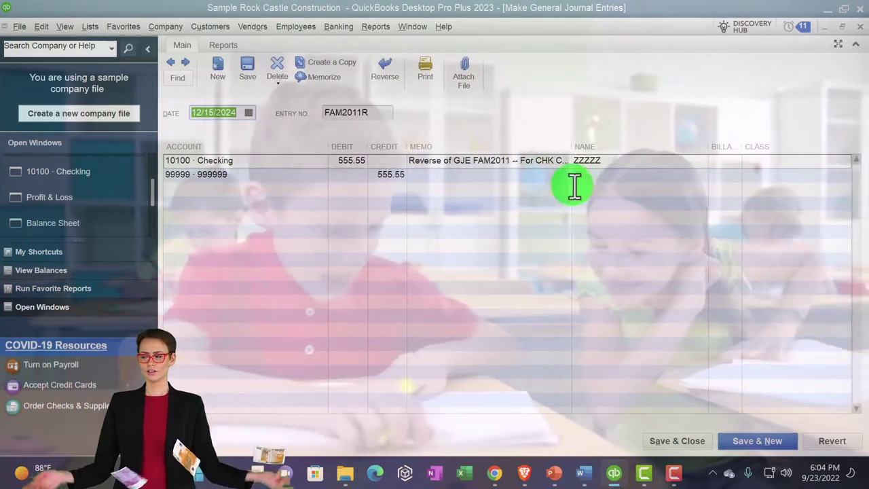
click(860, 27)
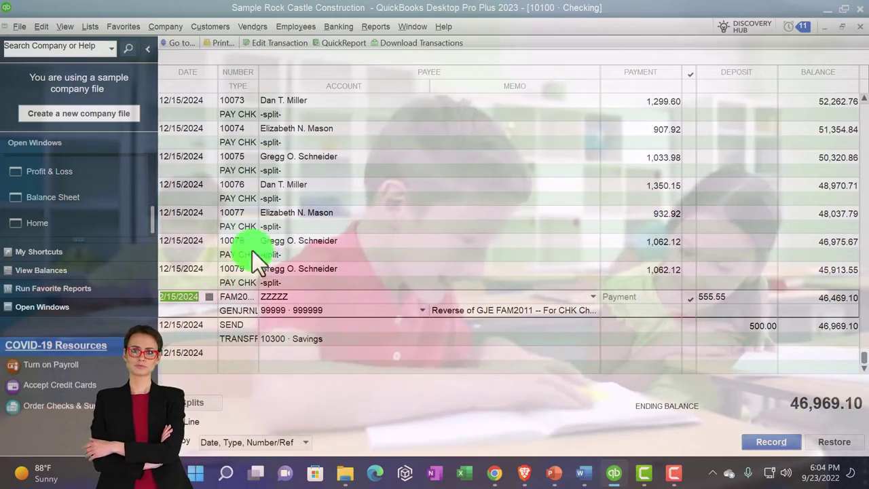
- Switch to the Balance Sheet and set its As of date to 12/31/2024
click(75, 198)
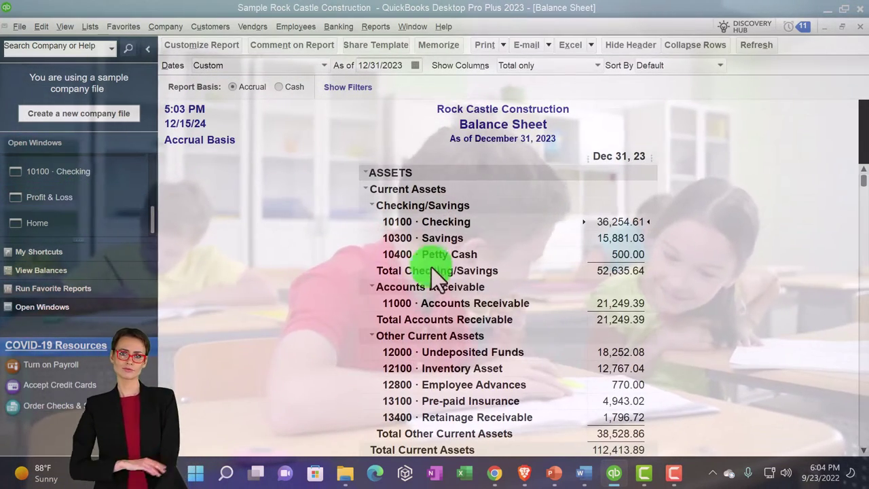
click(400, 65)
text(1)
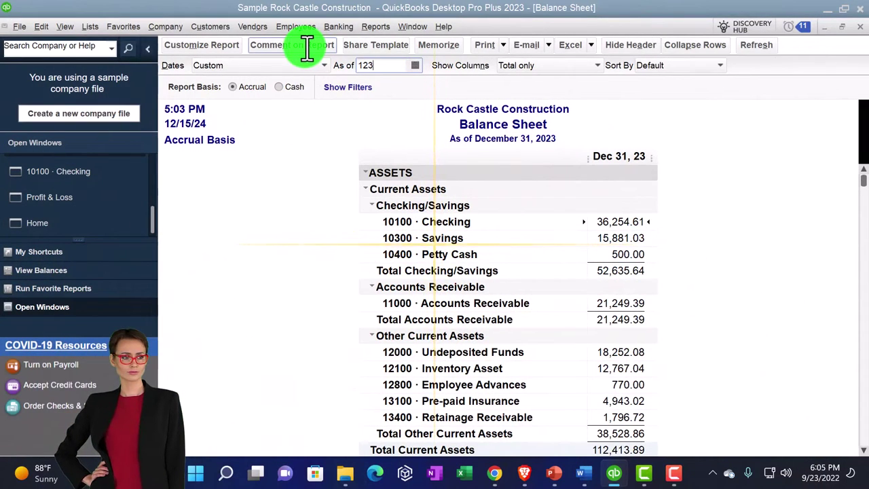
text(2/31/2024)
key(Tab)
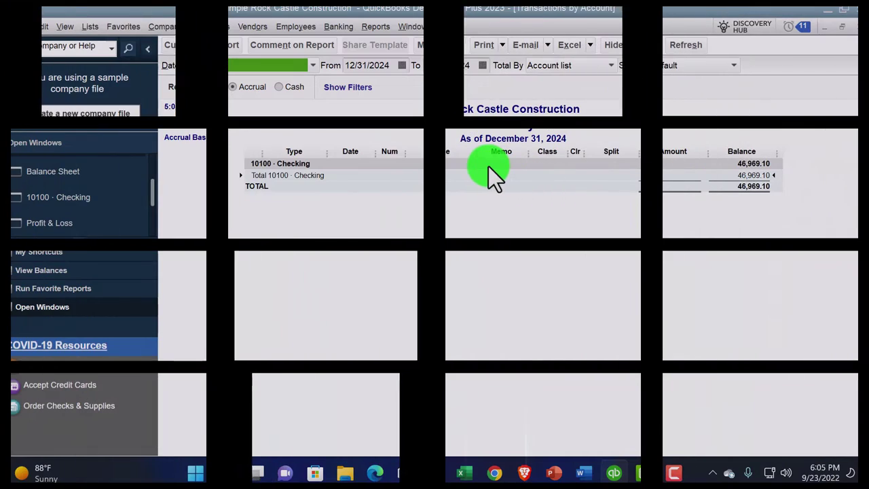
- Set the Transactions by Account report to run from 12/31/2023 through 12/31/2024
text(010123)
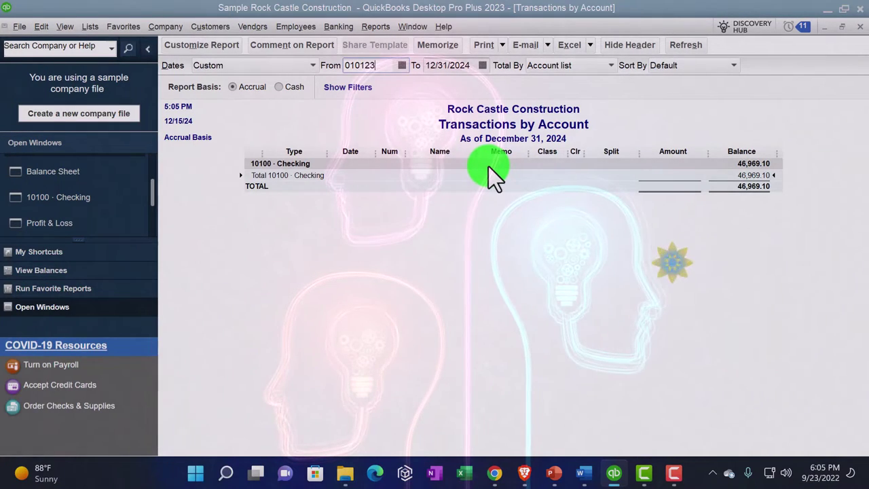
key(Tab)
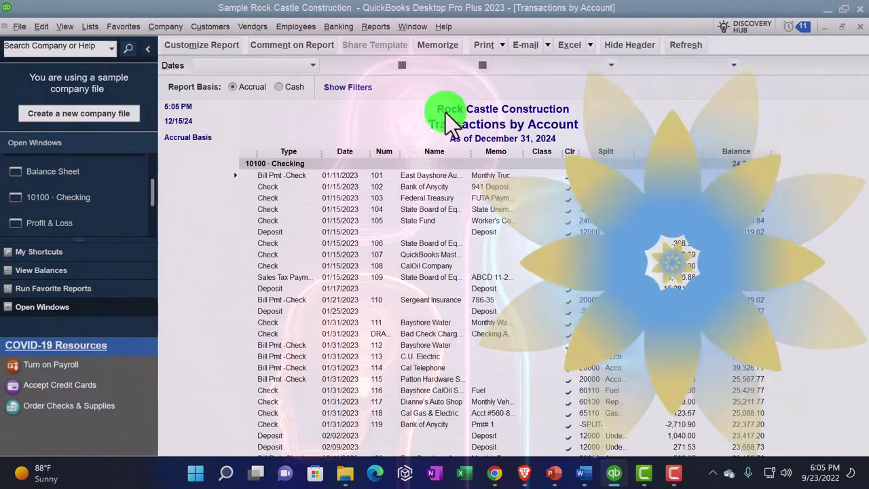
key(Tab)
click(378, 61)
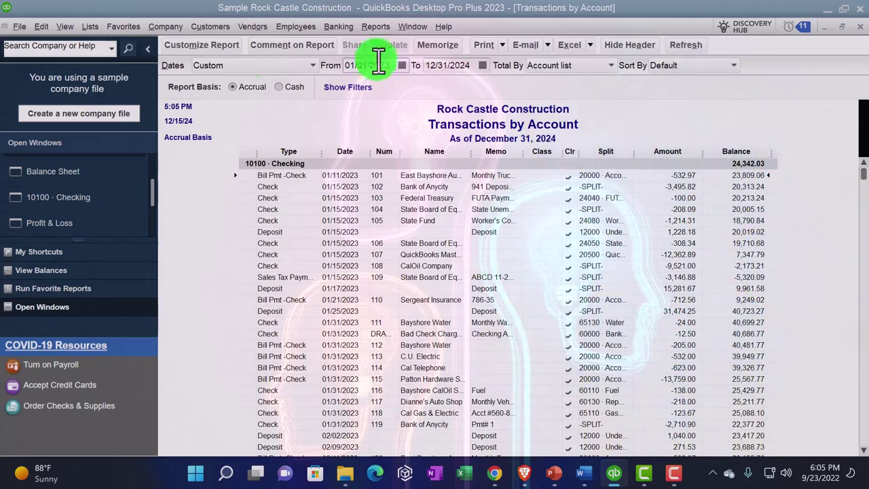
text(12/31/2023)
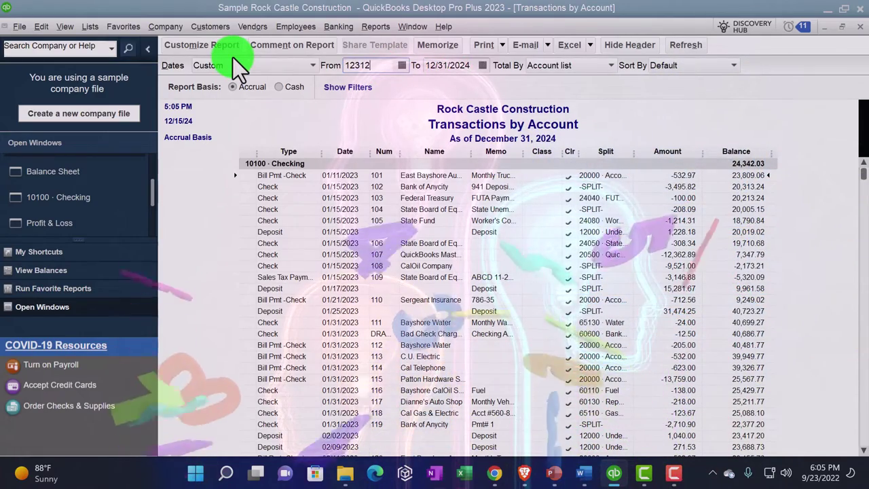
key(Tab)
key(Tab)
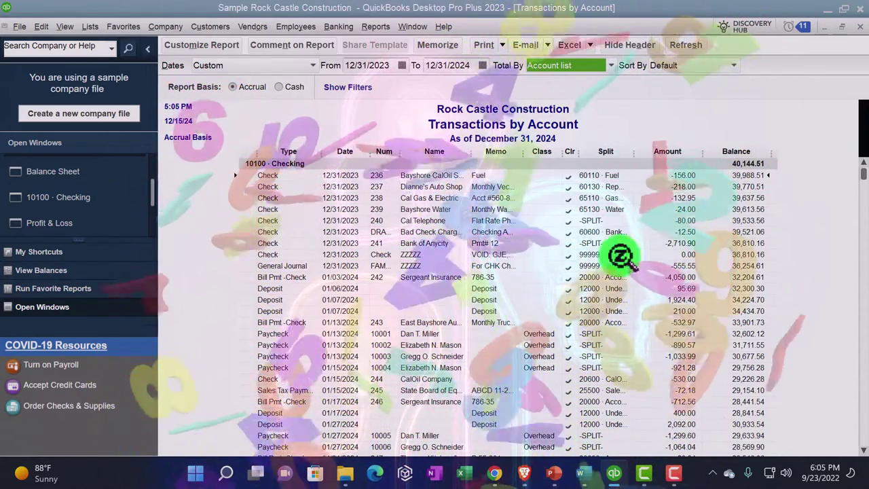
- Highlight the ZZZZZ General Journal and voided check rows, then scroll to the report's end
click(687, 265)
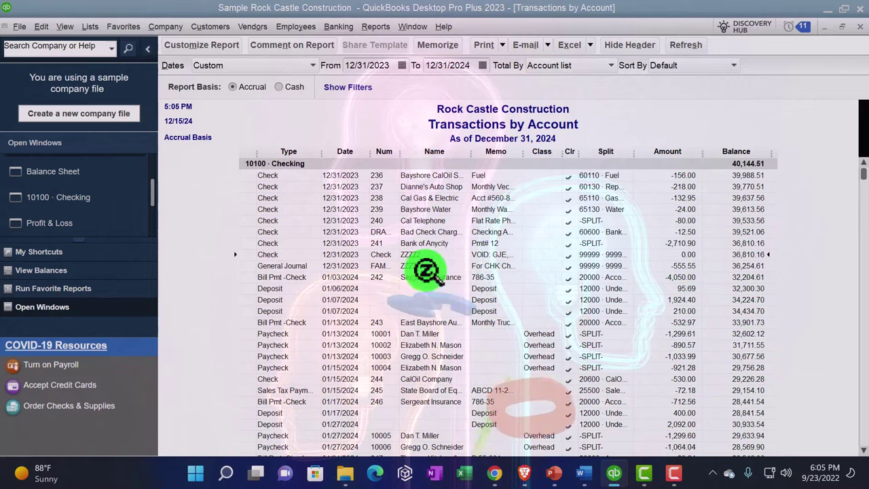
click(541, 256)
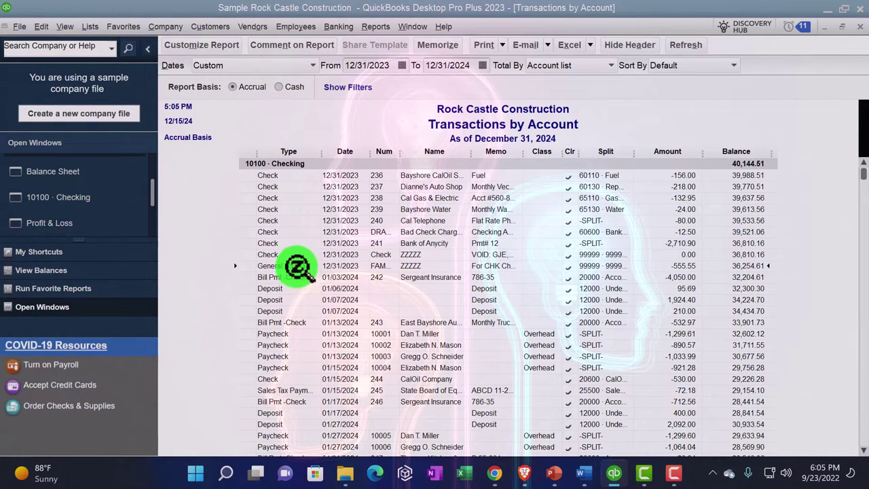
drag(863, 183, 852, 448)
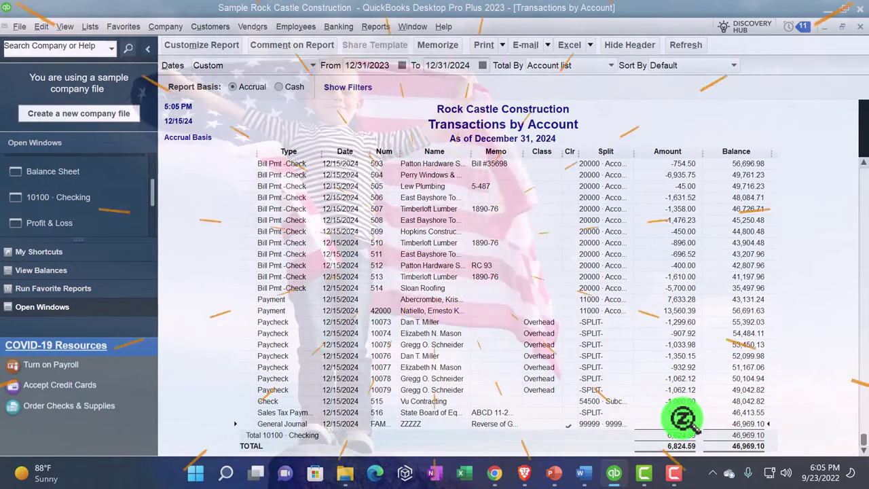
click(860, 27)
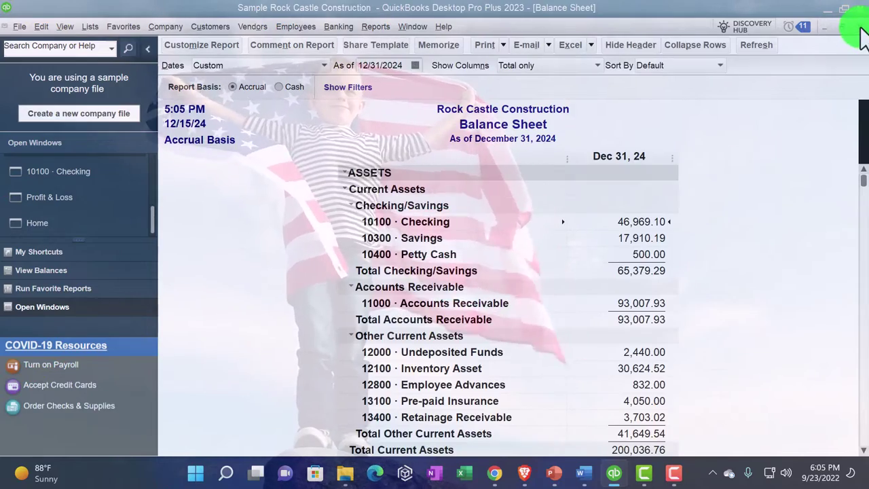
click(56, 204)
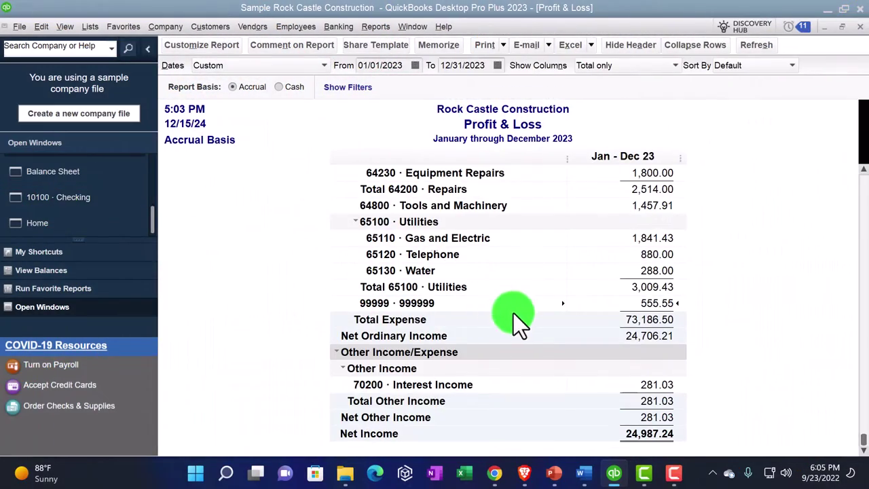
scroll(513, 313, up, 15)
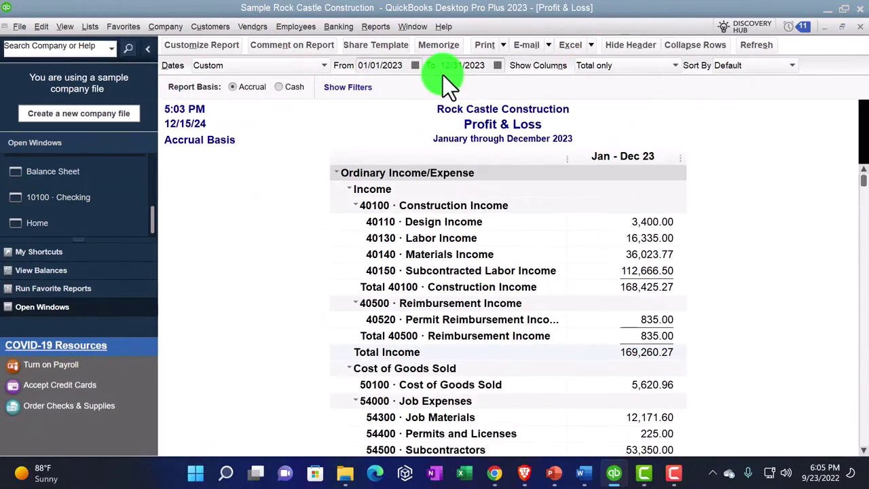
scroll(492, 425, down, 10)
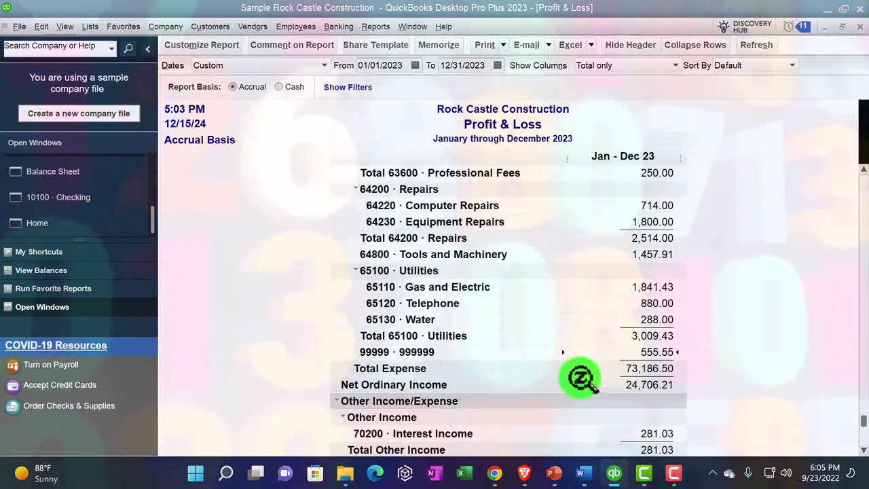
double_click(645, 353)
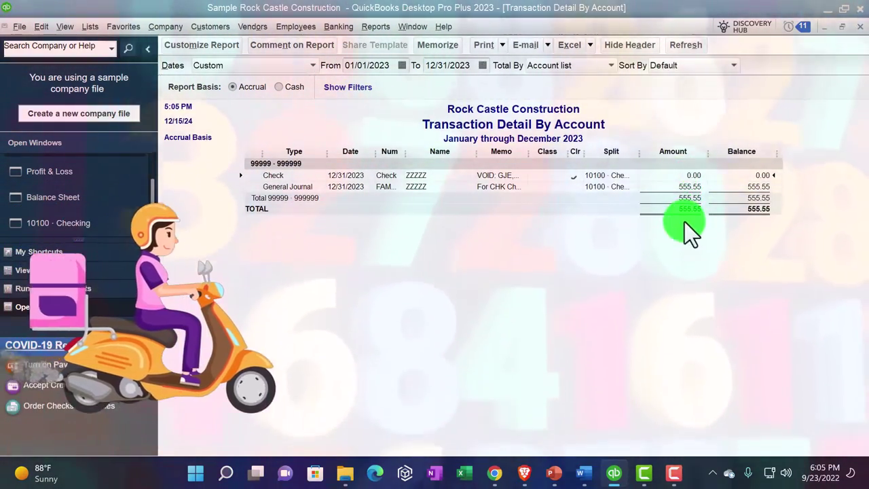
click(691, 188)
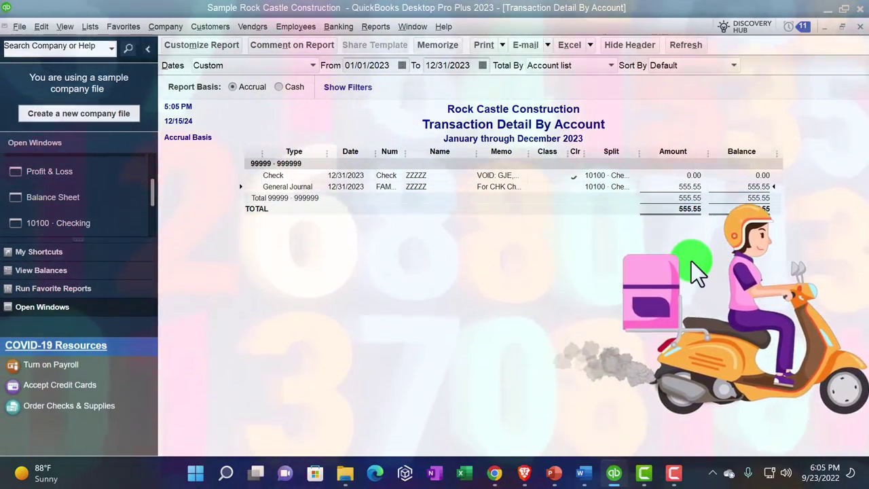
click(860, 25)
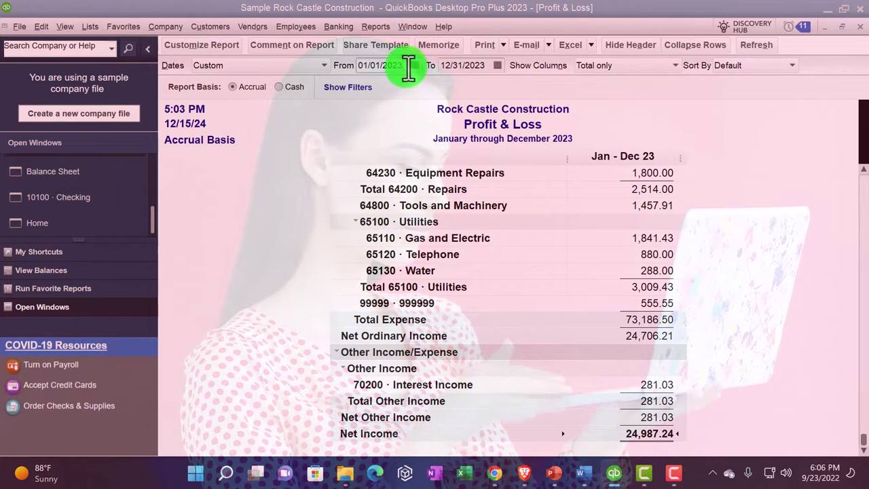
text(10123)
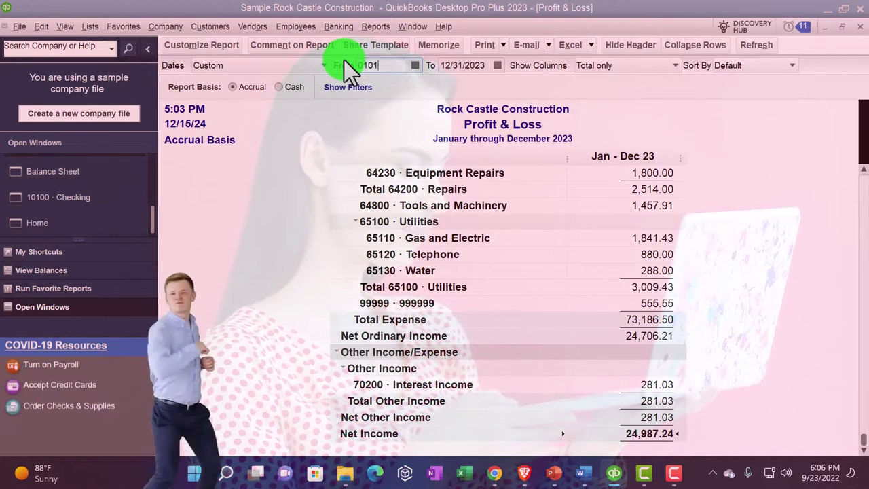
key(Tab)
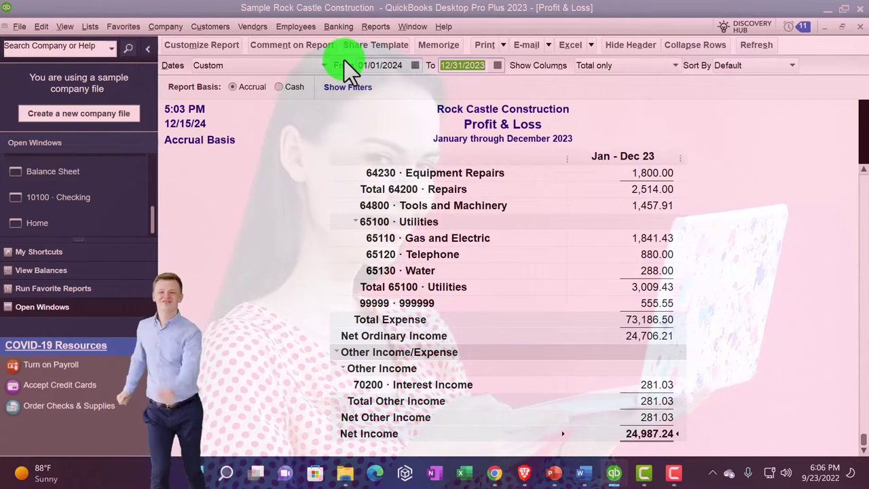
text(1231)
key(Tab)
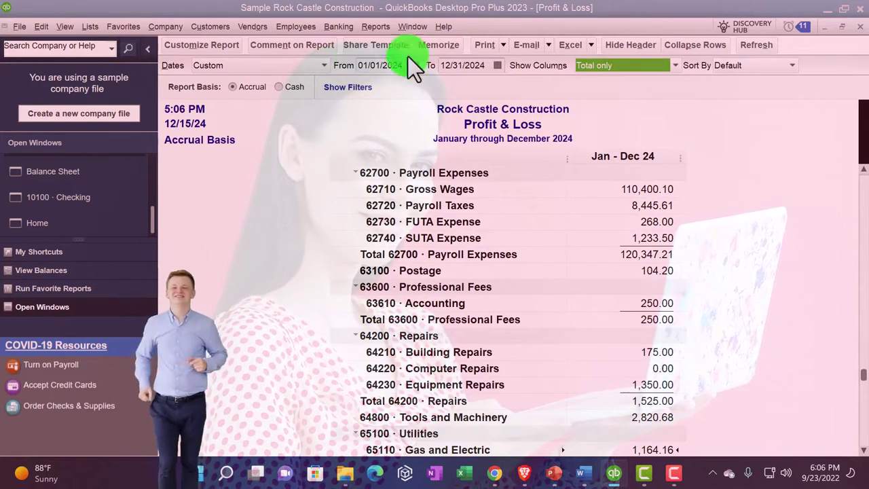
scroll(478, 312, down, 5)
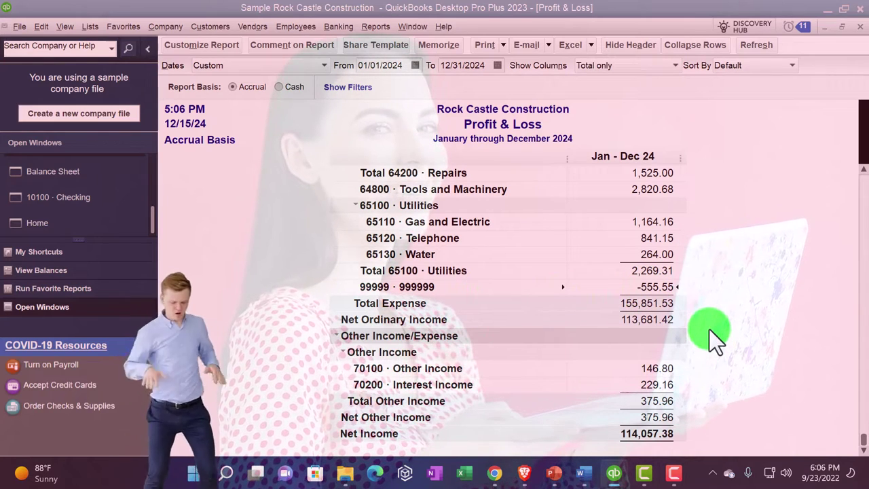
double_click(648, 287)
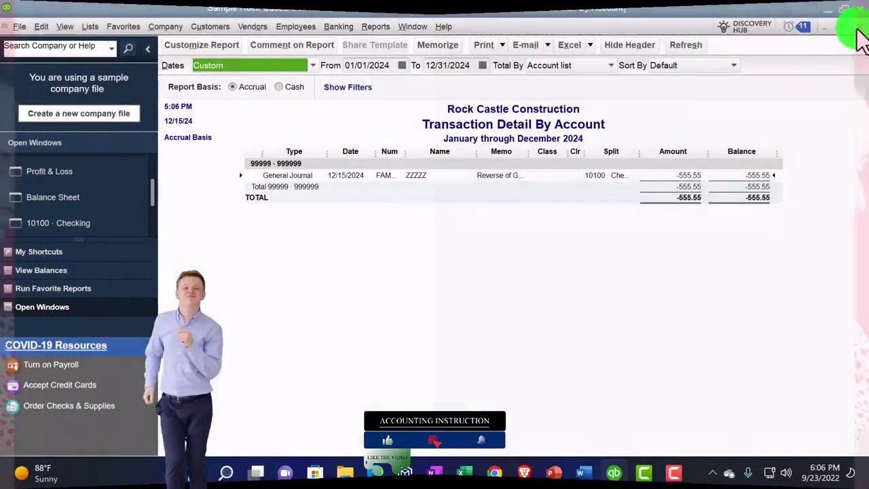
click(859, 27)
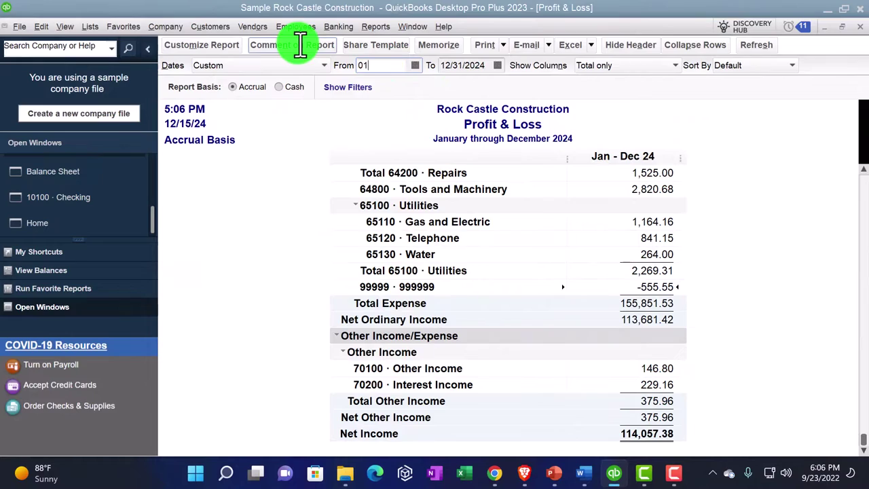
text(023)
key(Tab)
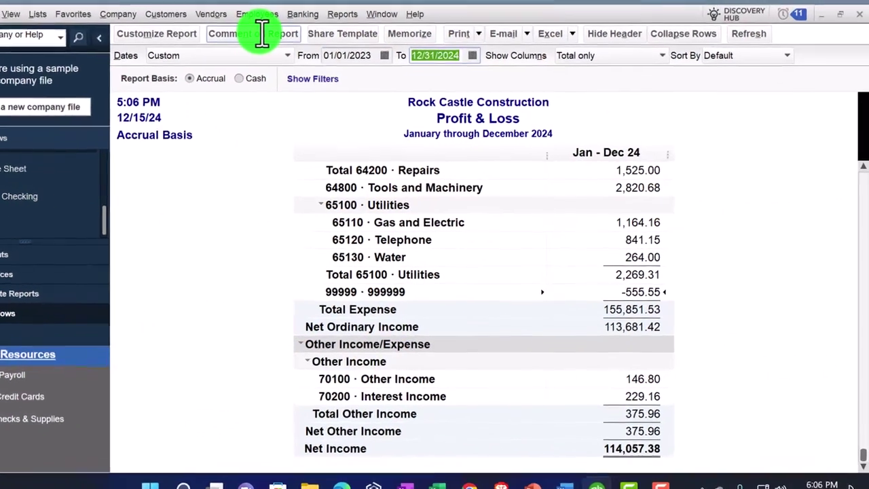
text(12312)
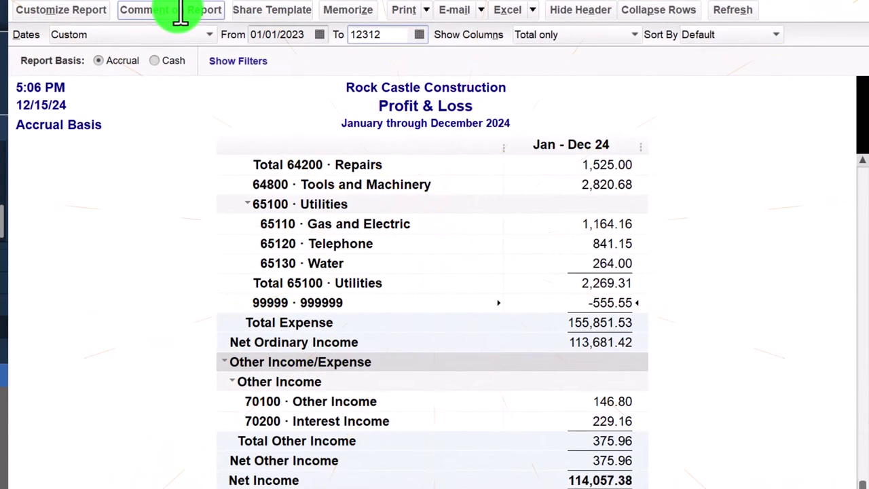
key(Tab)
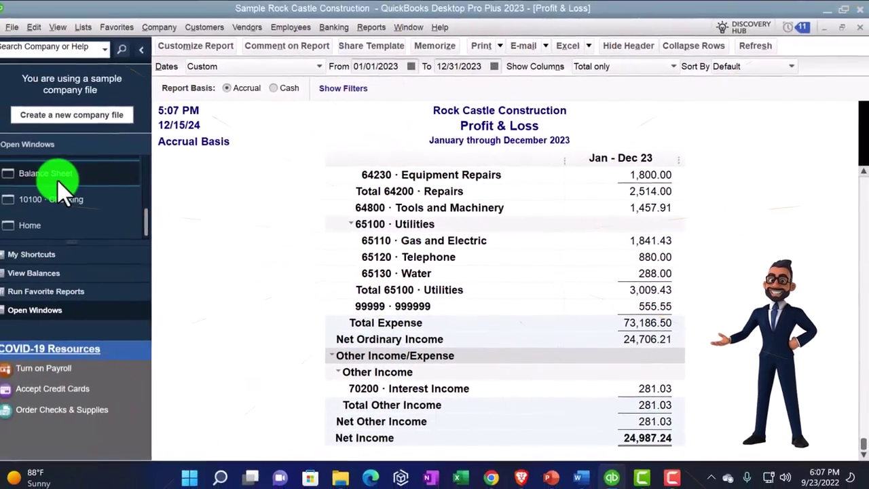
- Change the Balance Sheet's As of date to 12/31/2023 by typing 1231
click(65, 177)
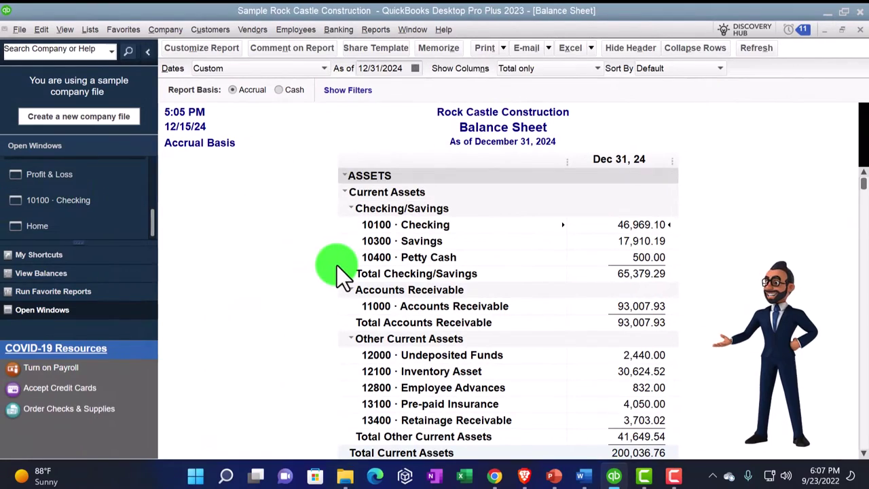
click(399, 68)
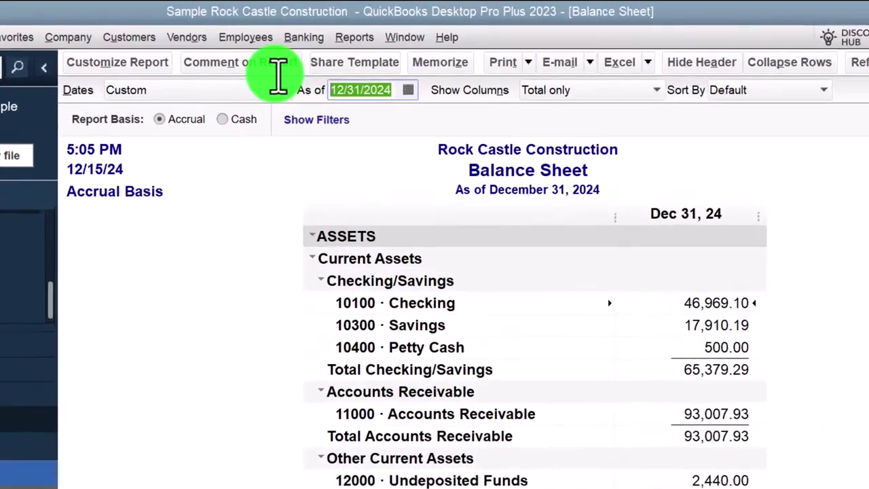
text(1231)
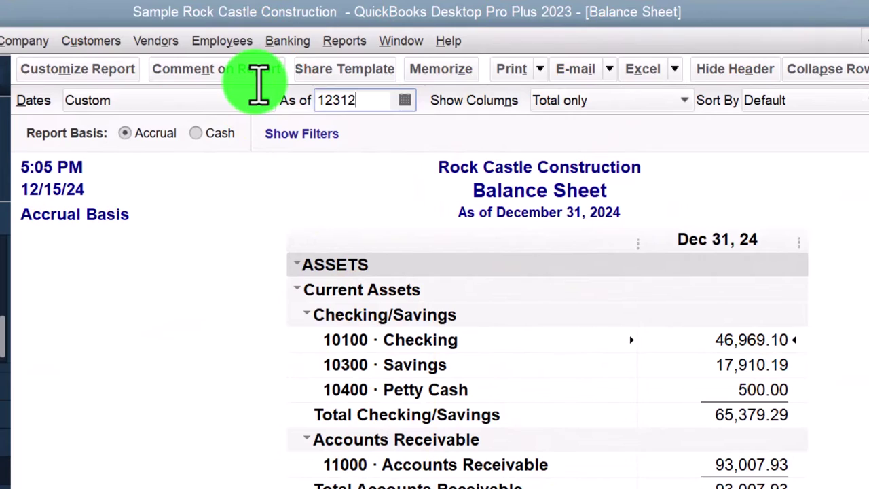
key(Tab)
scroll(340, 436, down, 15)
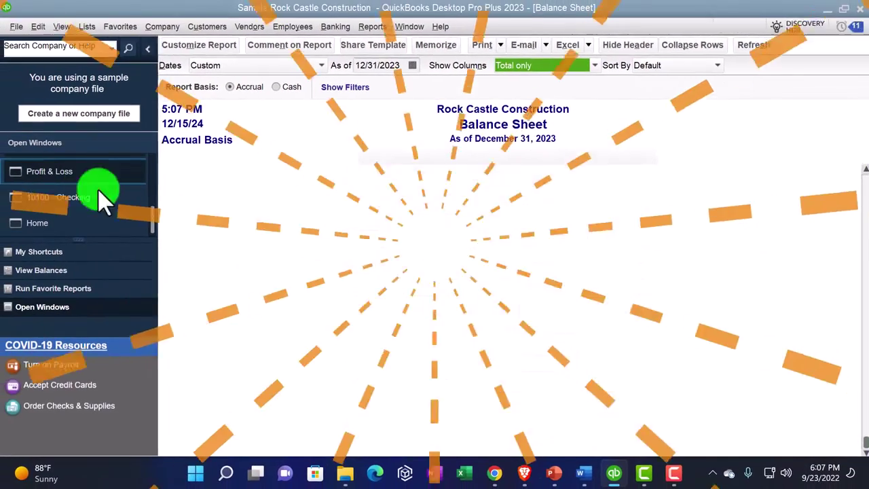
- Compare the Profit & Loss and Balance Sheet reports, ending on the Balance Sheet
click(74, 176)
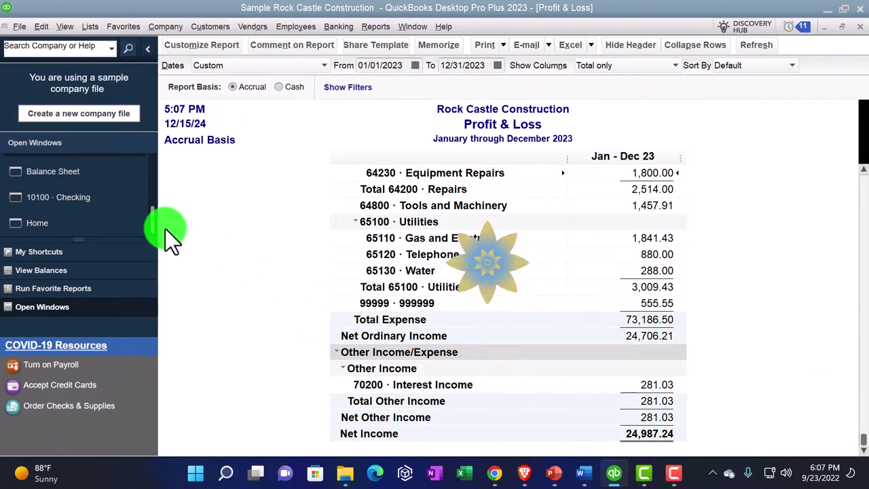
click(74, 173)
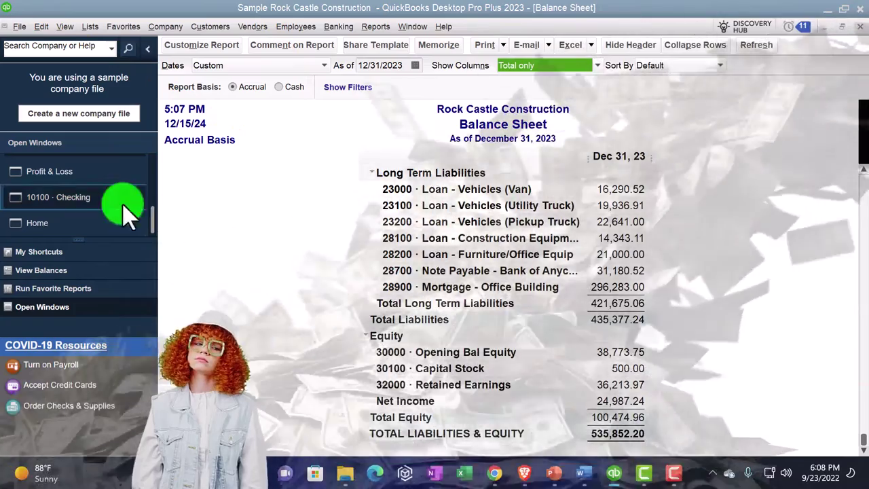
click(71, 173)
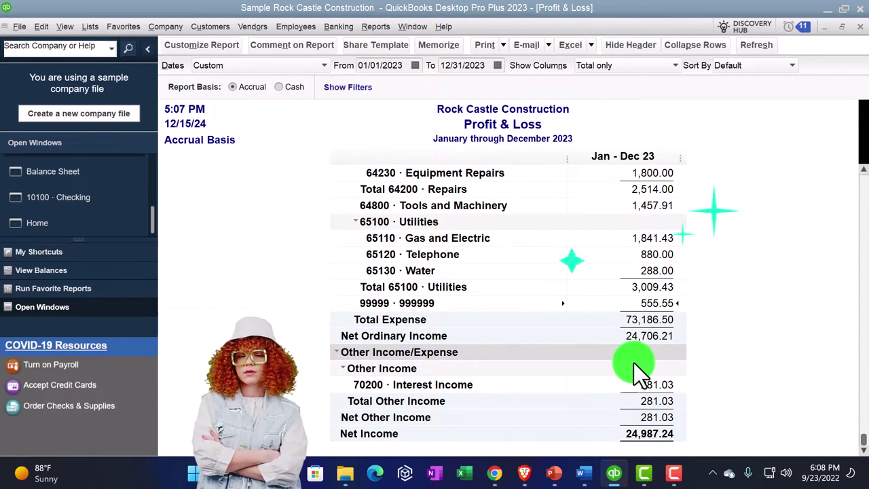
scroll(97, 203, up, 2)
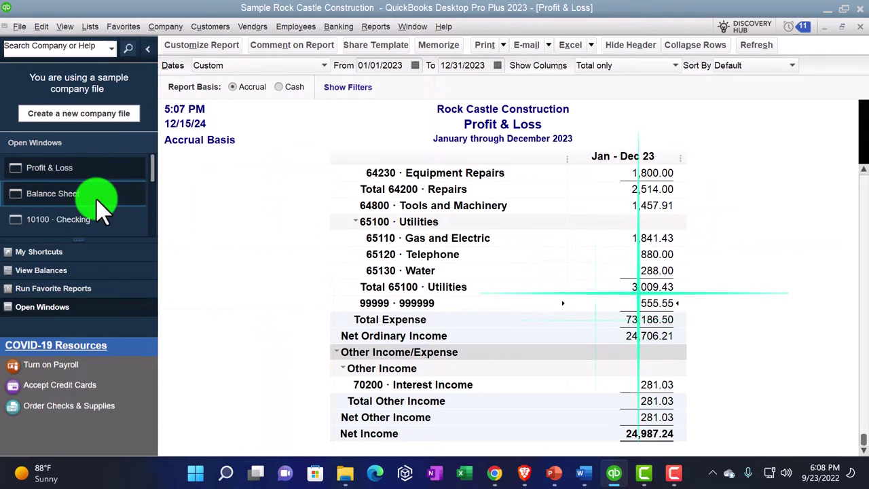
click(49, 193)
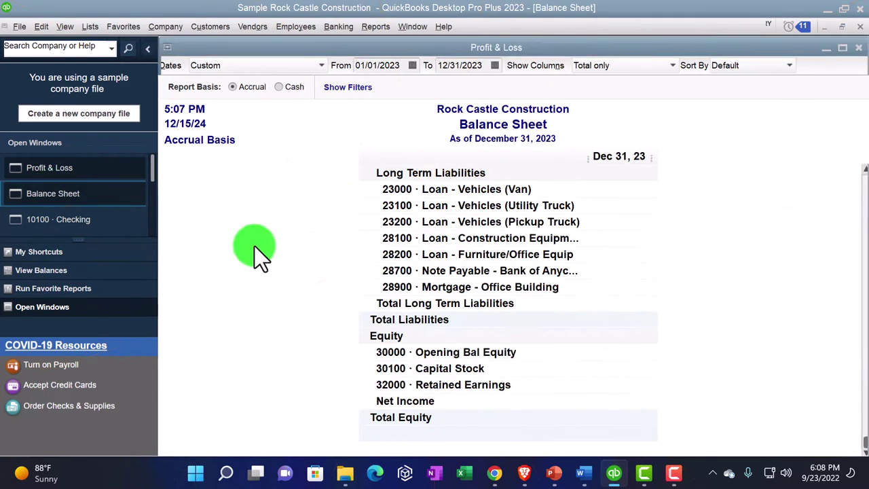
scroll(437, 251, up, 10)
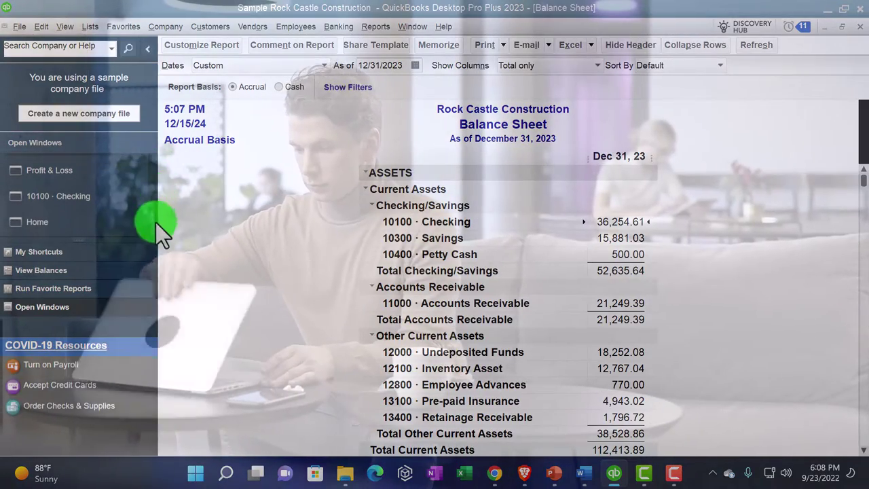
click(337, 25)
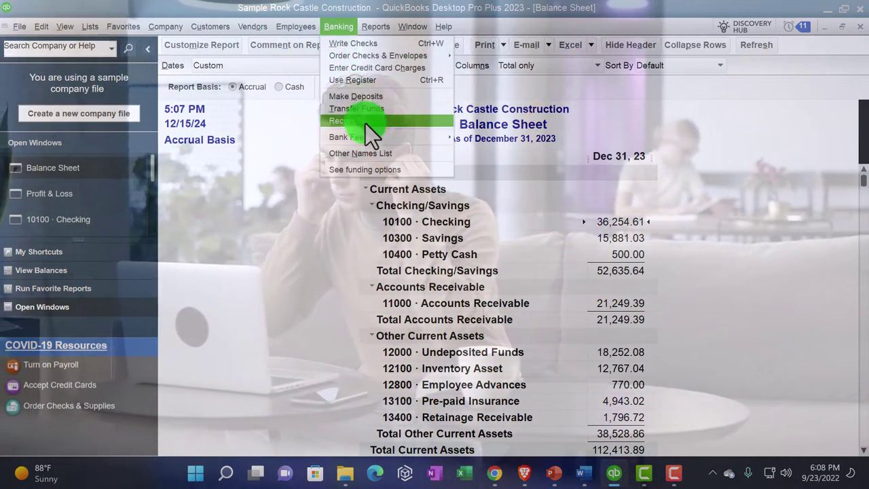
click(365, 121)
click(441, 261)
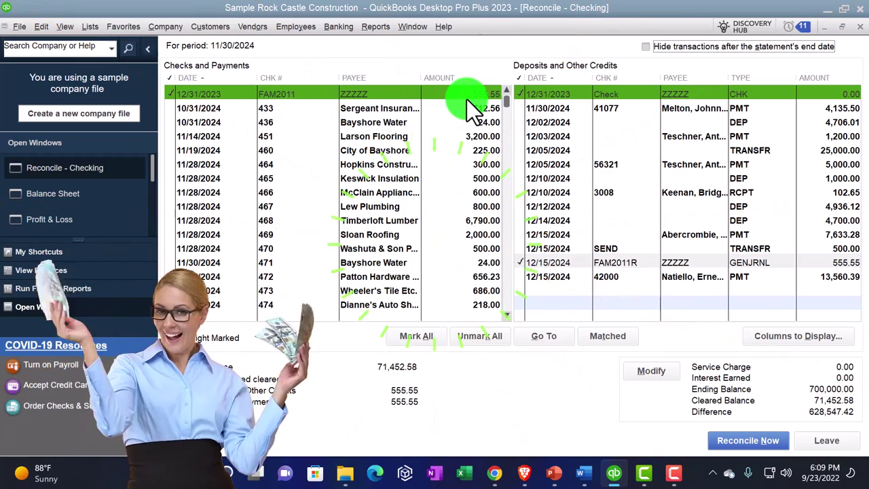
click(859, 29)
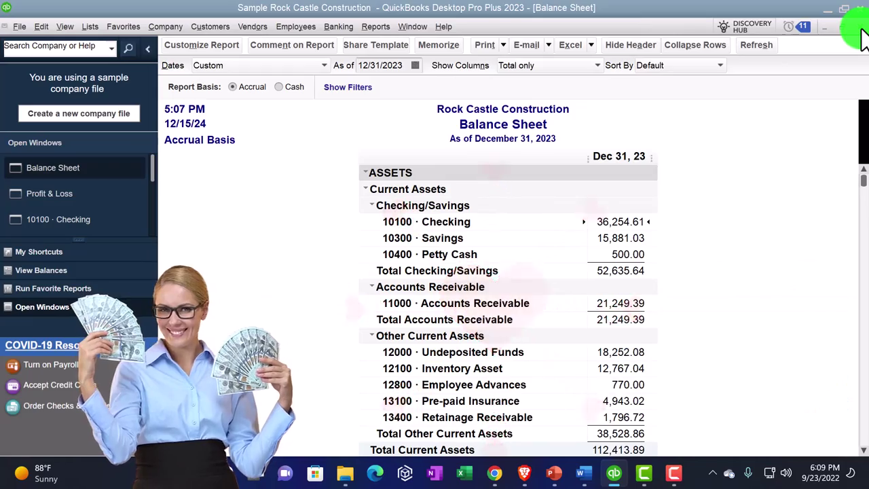